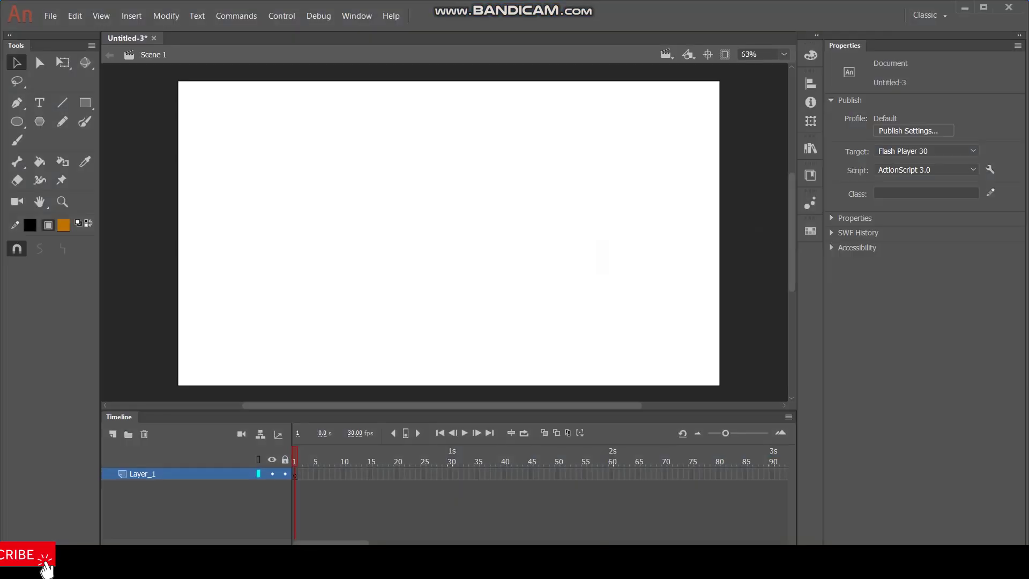
- Draw a tall oval eye about 219 by 328 px, with a smaller pupil oval and a small highlight circle inside it
scroll(469, 234, "down", 2)
scroll(448, 216, "up", 3)
scroll(409, 241, "down", 1)
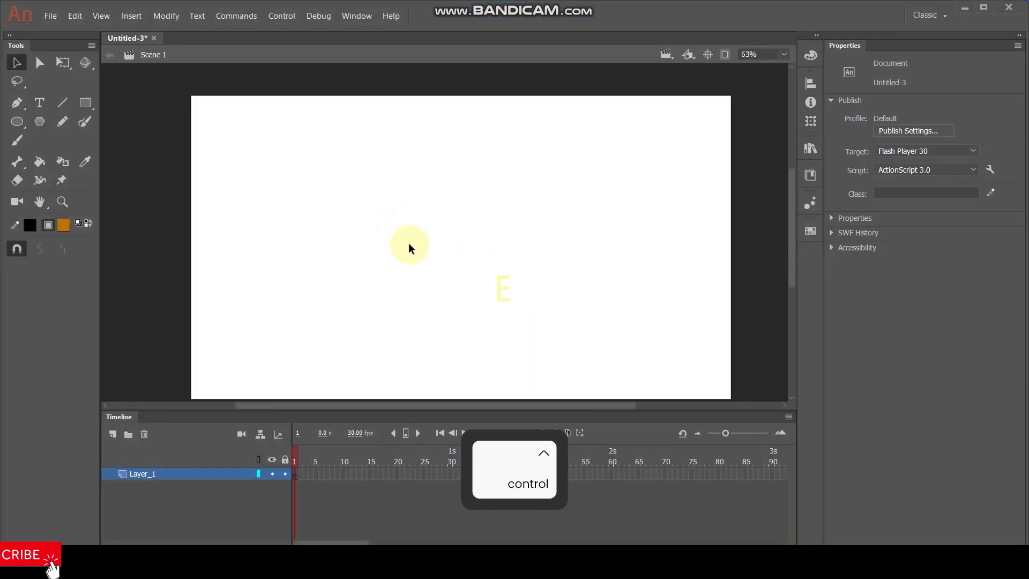
left_click_drag(409, 245, 477, 218)
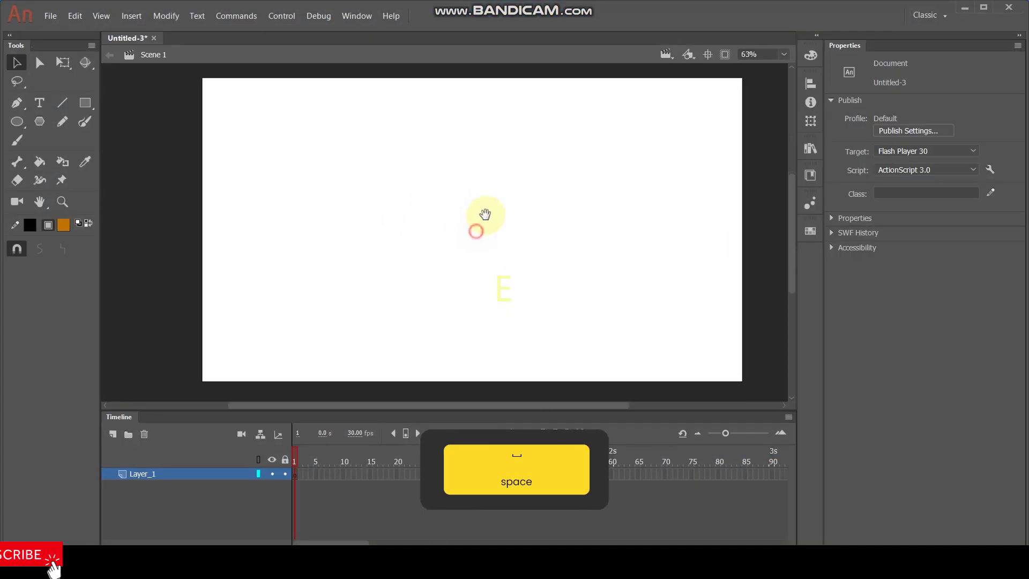
left_click(18, 121)
left_click_drag(326, 172, 418, 309)
scroll(402, 279, "up", 3)
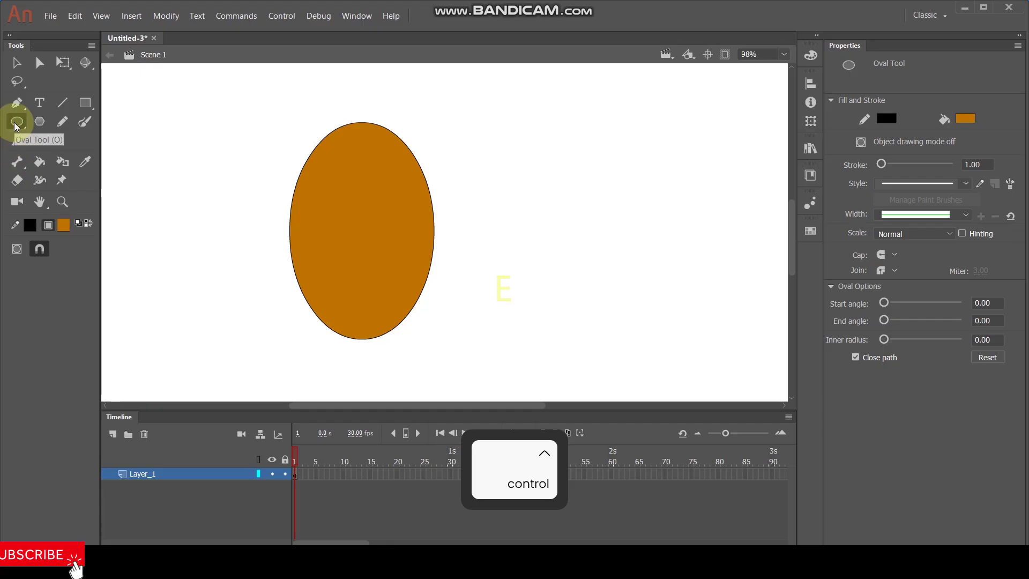
mouse_move(332, 184)
left_mouse_down()
mouse_move(380, 277)
mouse_move(396, 287)
left_mouse_up()
left_click_drag(327, 192, 359, 226)
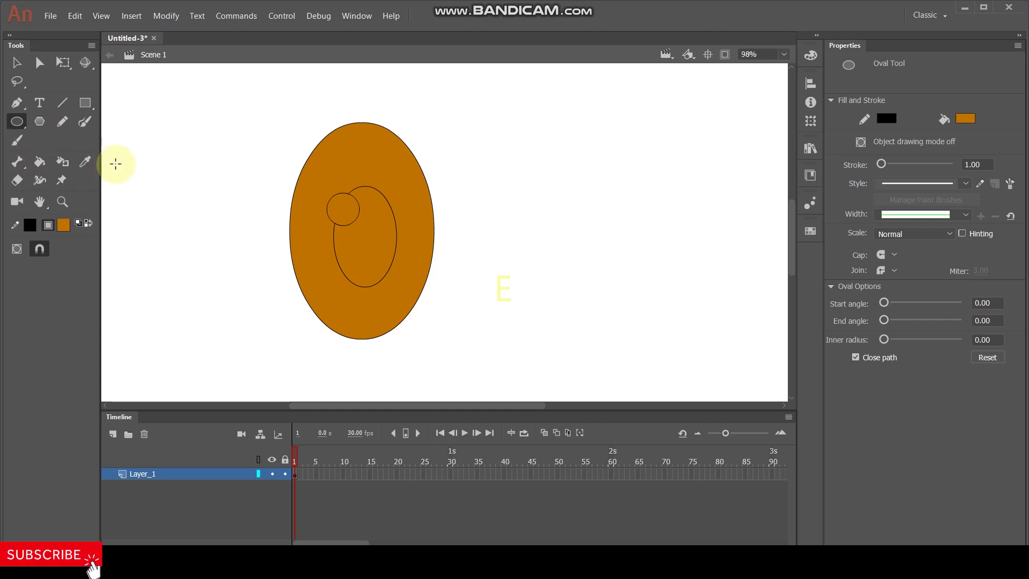
- Fill the large eye oval with white and the pupil oval with black (#000000)
key("i")
left_click(552, 197)
left_click(414, 202)
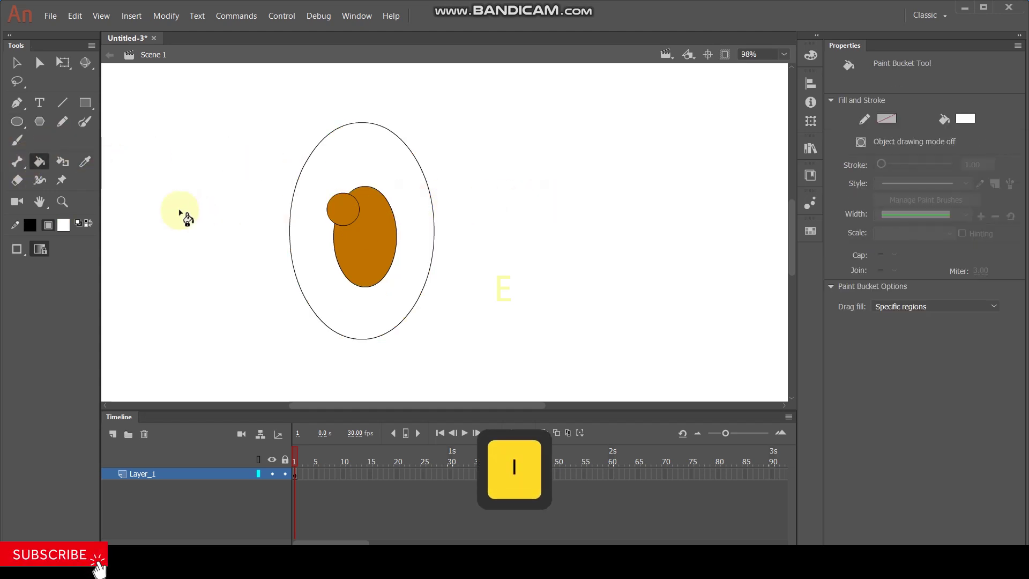
left_click(63, 224)
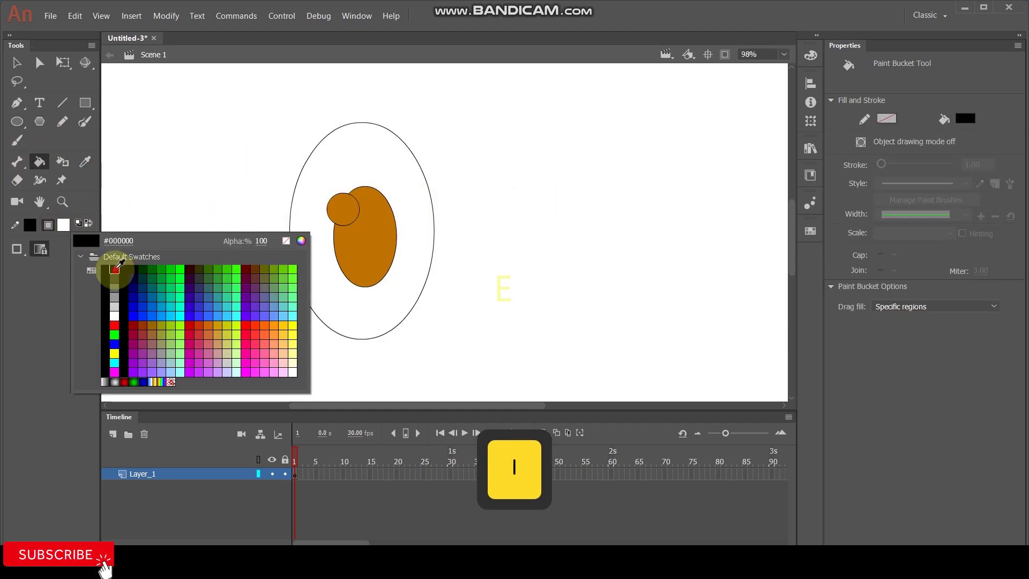
left_click(115, 269)
left_click(364, 236)
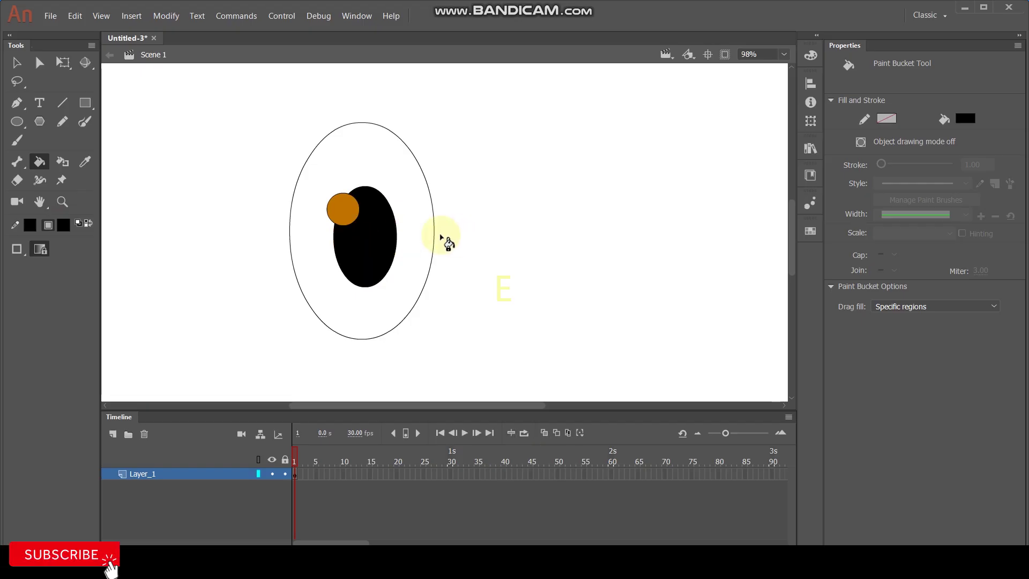
- Fill the highlight circle with white and delete the outline around the pupil and highlight
key("i")
left_click(399, 202)
left_click(345, 207)
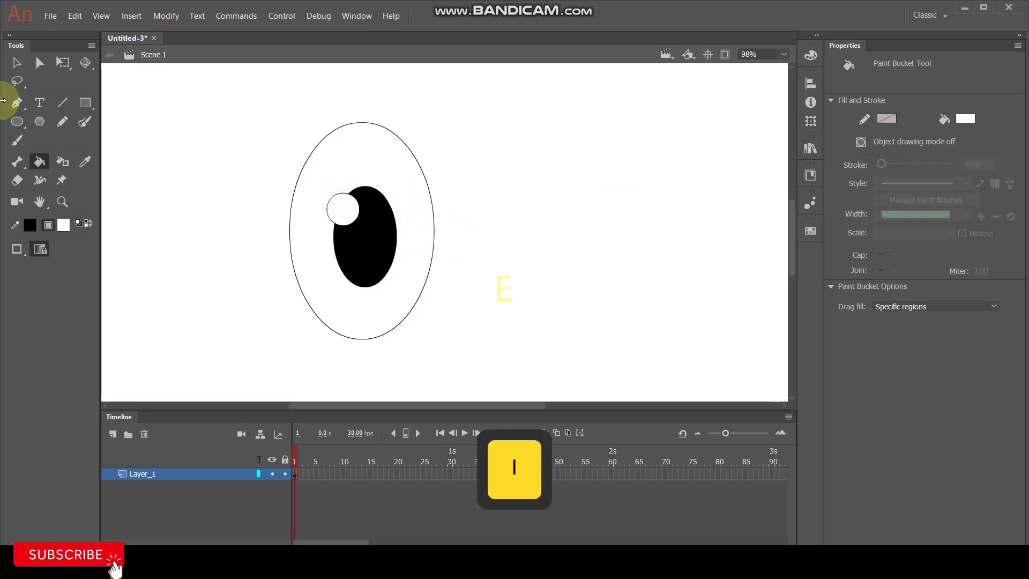
left_click(15, 64)
left_click(350, 191)
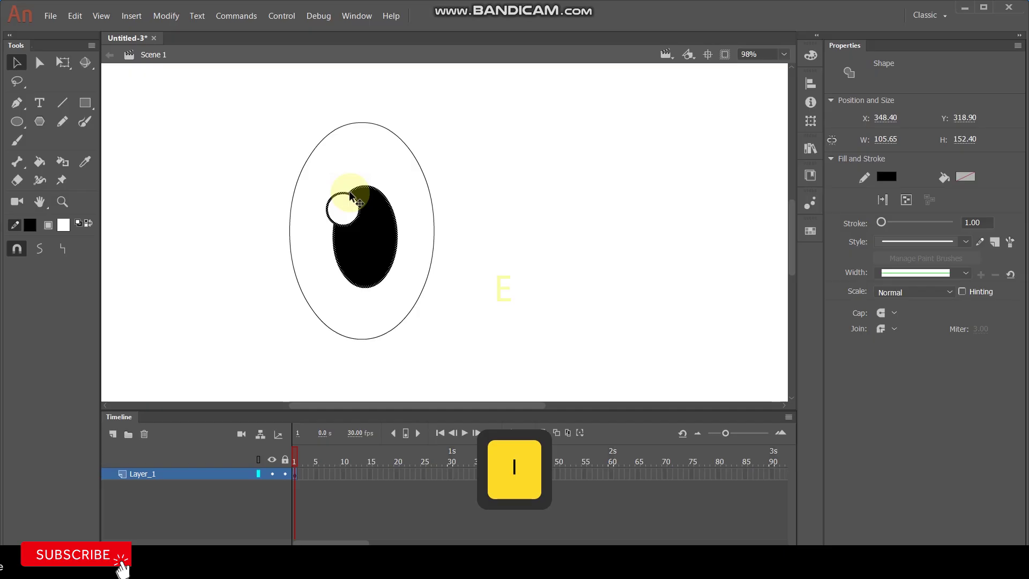
key("Delete")
- Copy the whole eye to the clipboard and shift the original slightly to the left on the stage
left_click_drag(227, 87, 495, 364)
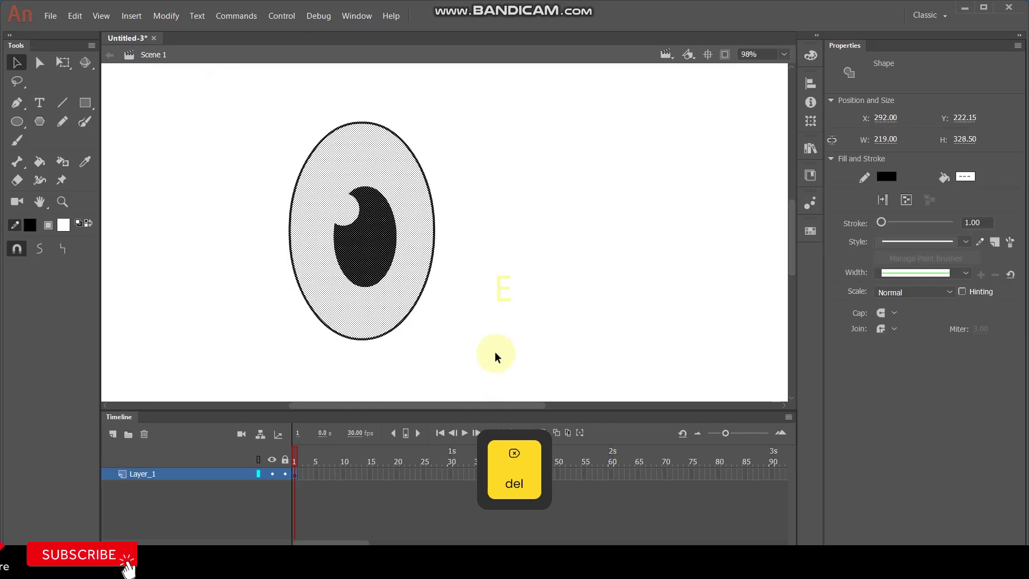
key("ctrl+c")
left_click(503, 262)
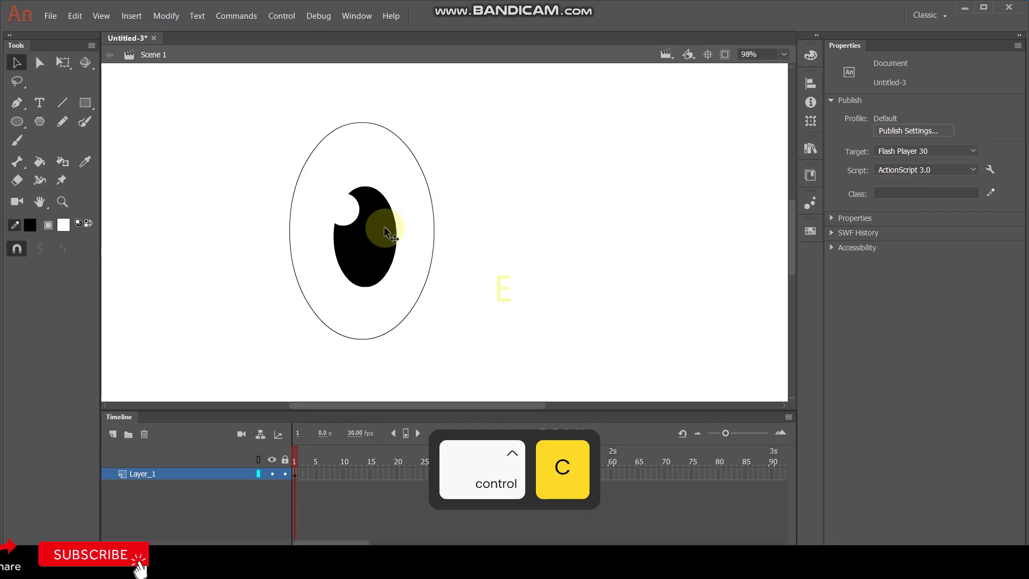
left_click_drag(231, 97, 460, 360)
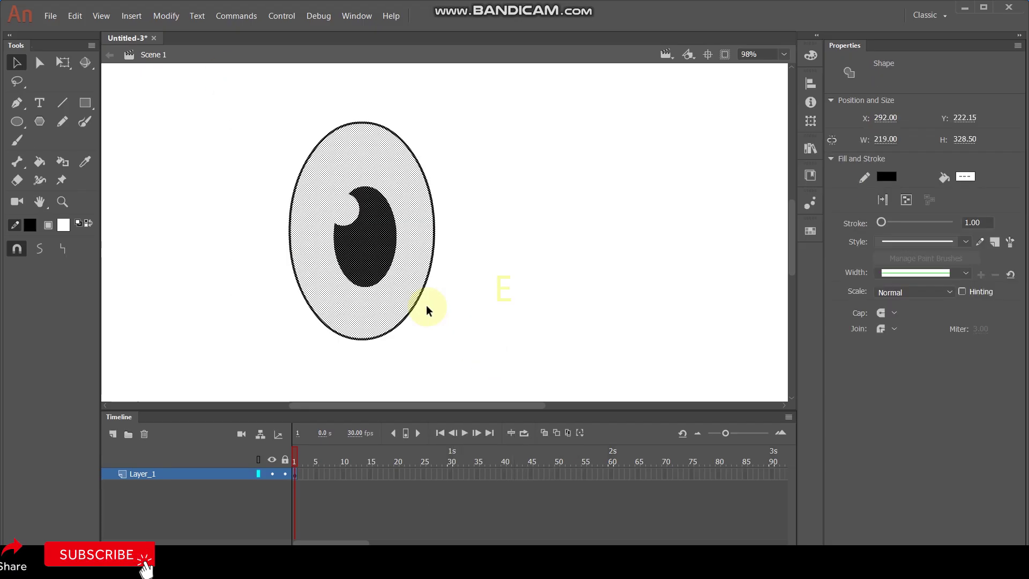
left_click_drag(362, 242, 338, 242)
left_click(526, 236)
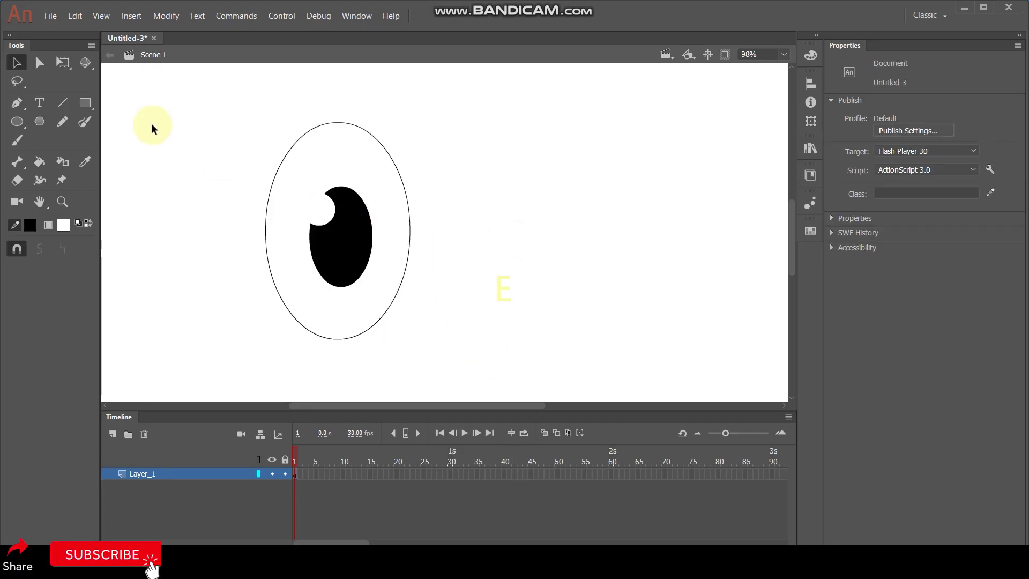
- Duplicate Layer_1 with the eye on it and hide the Layer_1_copy layer
left_click_drag(220, 101, 411, 367)
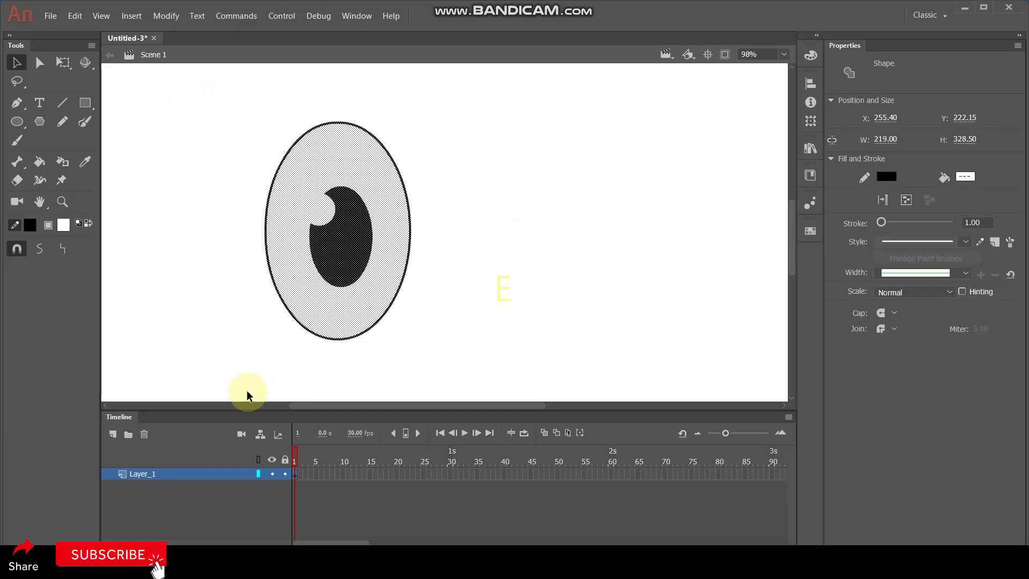
right_click(212, 472)
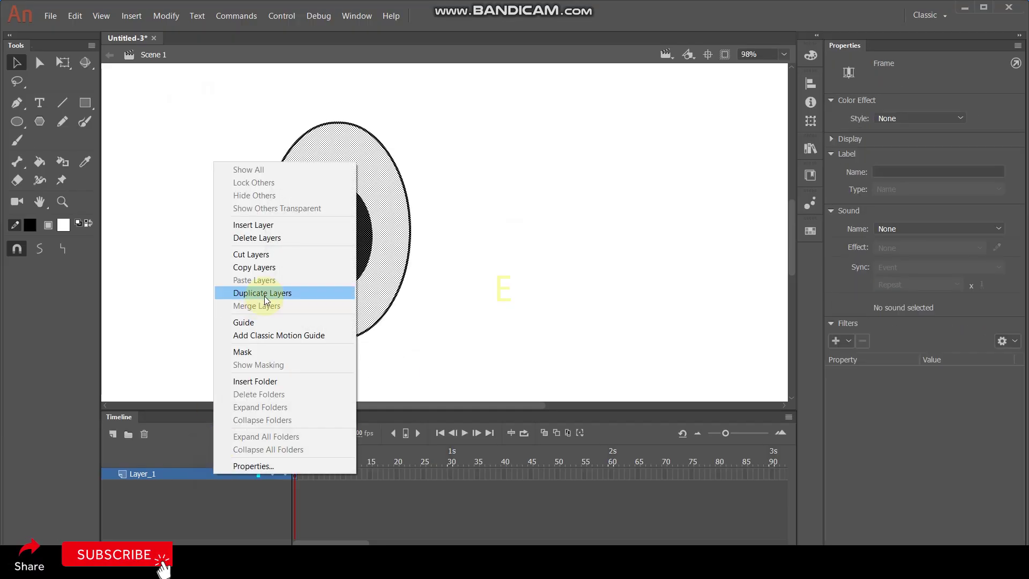
left_click(267, 293)
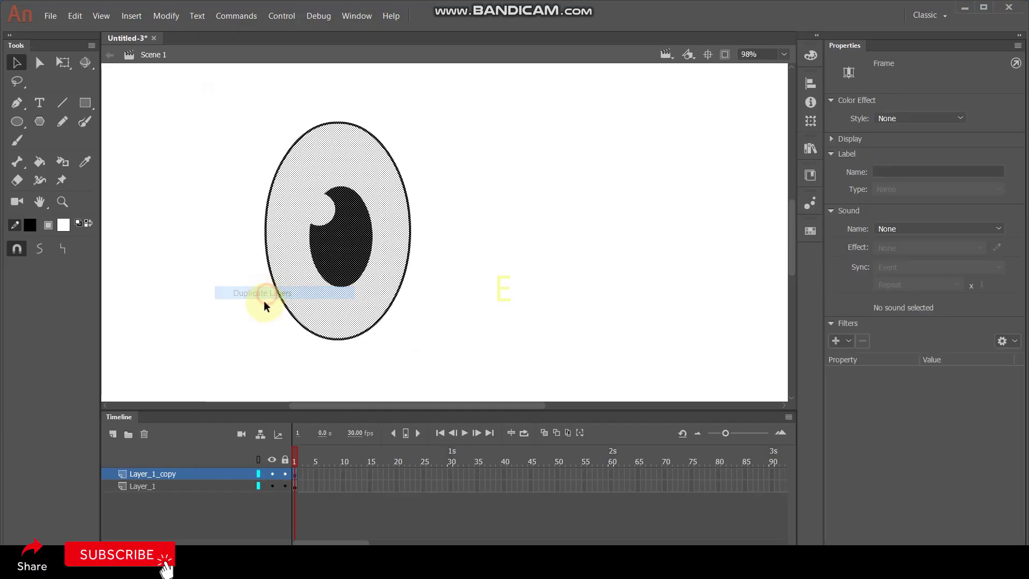
left_click(272, 474)
- Convert the eye on Layer_1 to a graphic symbol named Symbol 1 and open it for editing
left_click(206, 486)
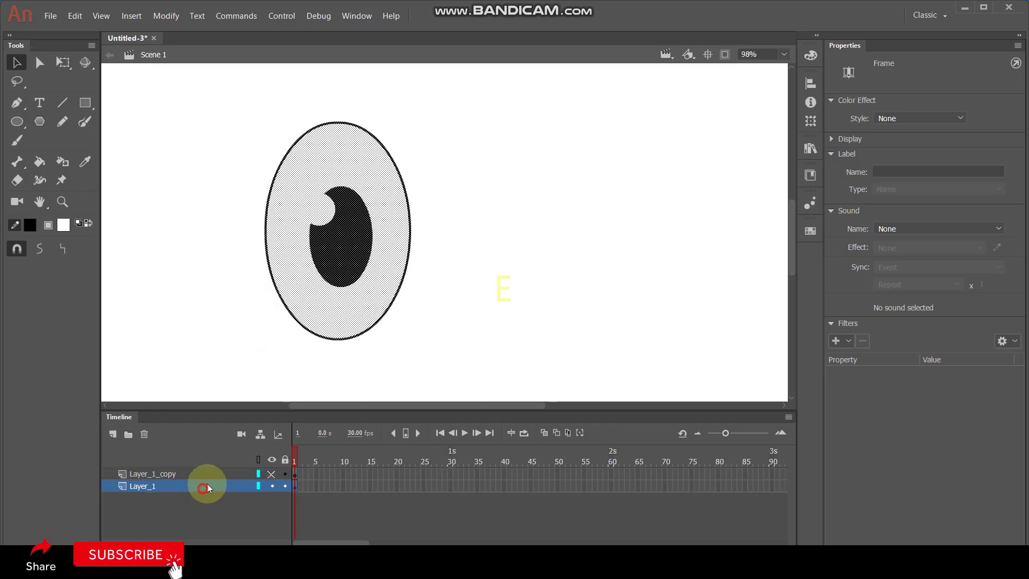
key("F8")
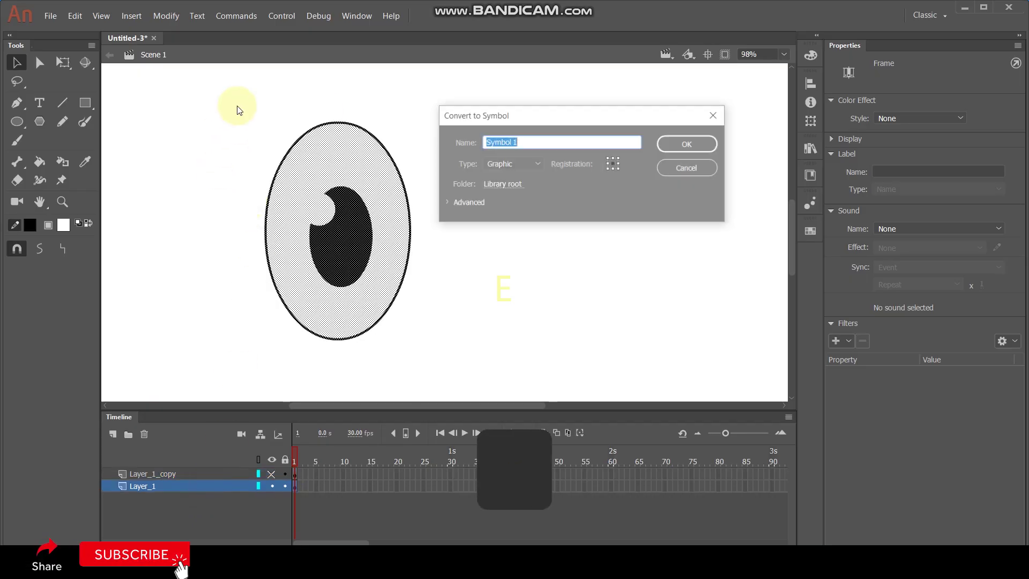
left_click(689, 144)
double_click(344, 249)
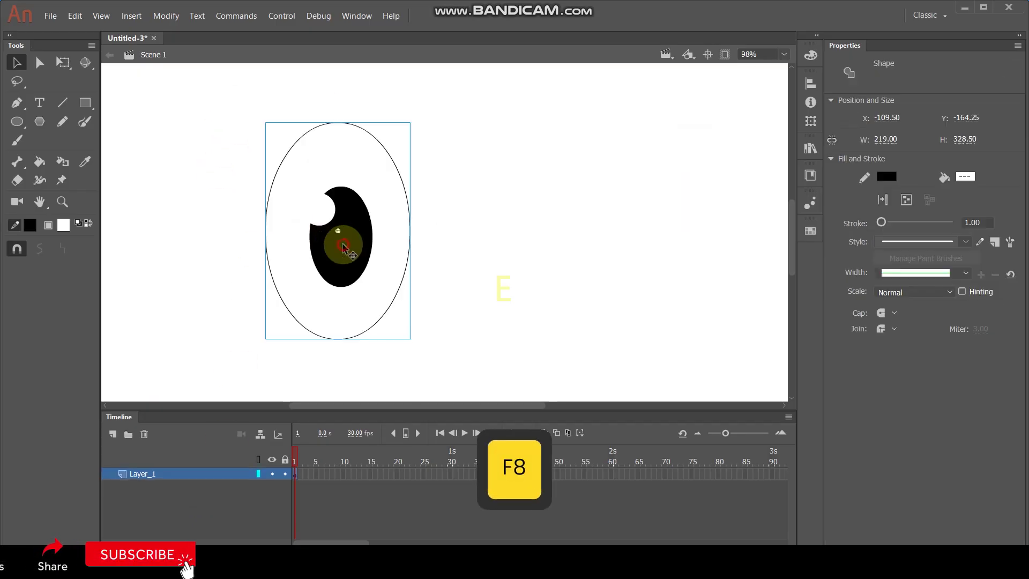
- Change the stage color to bright green in the document settings
right_click(603, 184)
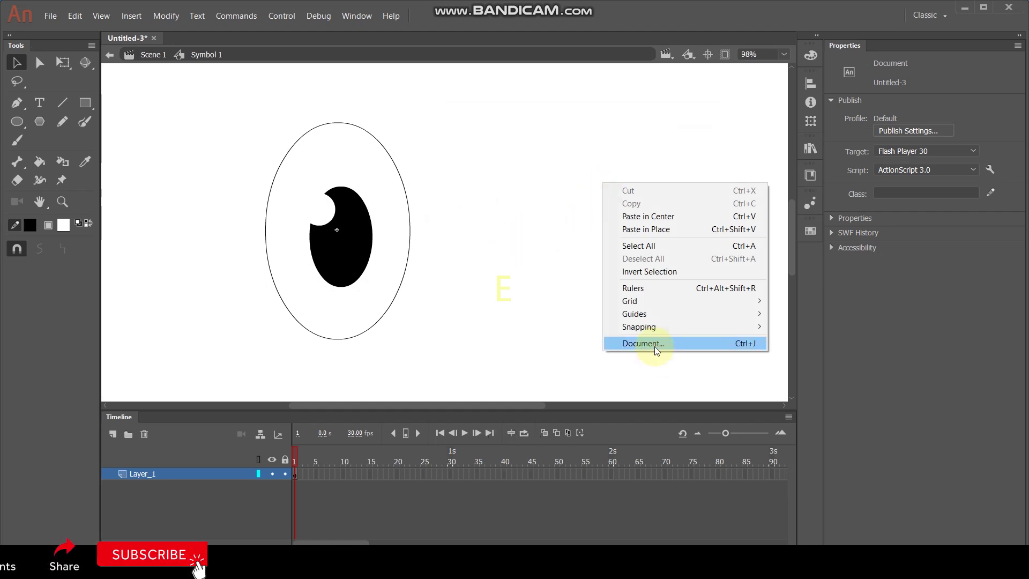
right_click(459, 230)
right_click(459, 233)
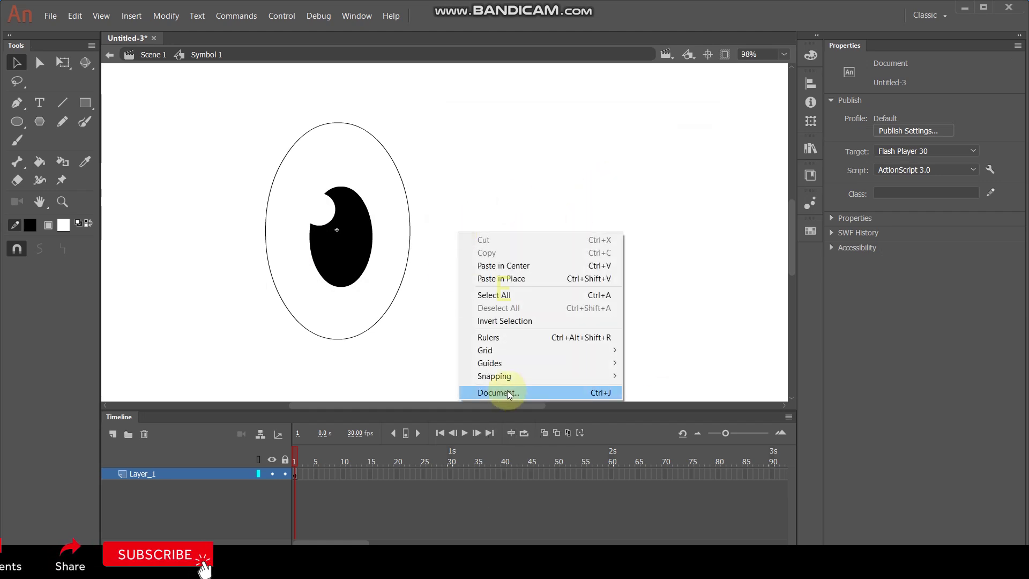
left_click(509, 393)
left_click(390, 317)
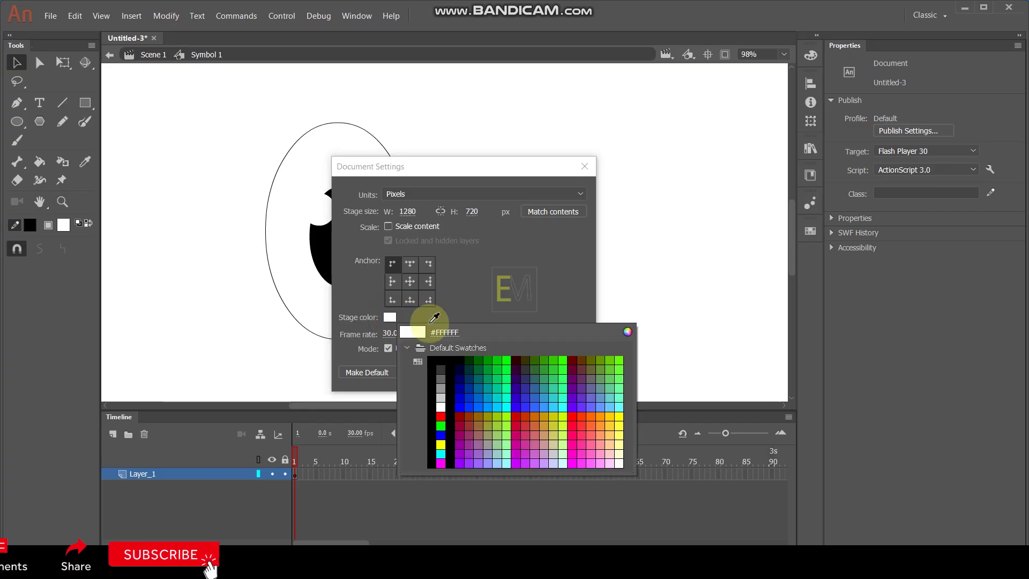
left_click(561, 365)
left_click(561, 368)
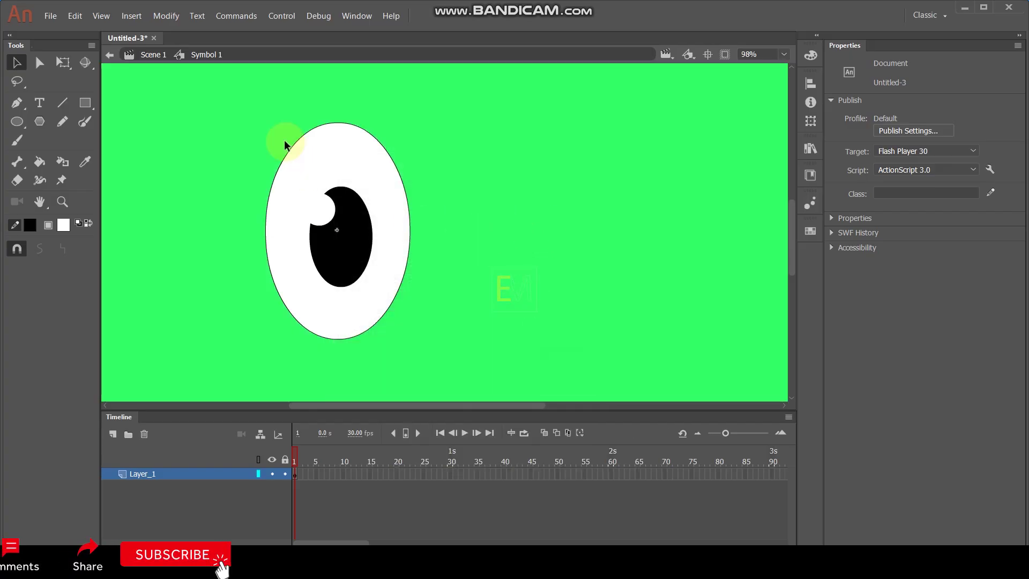
- Move the eye's outer outline in place onto a new layer above and thicken its stroke to about 10
left_click(301, 137)
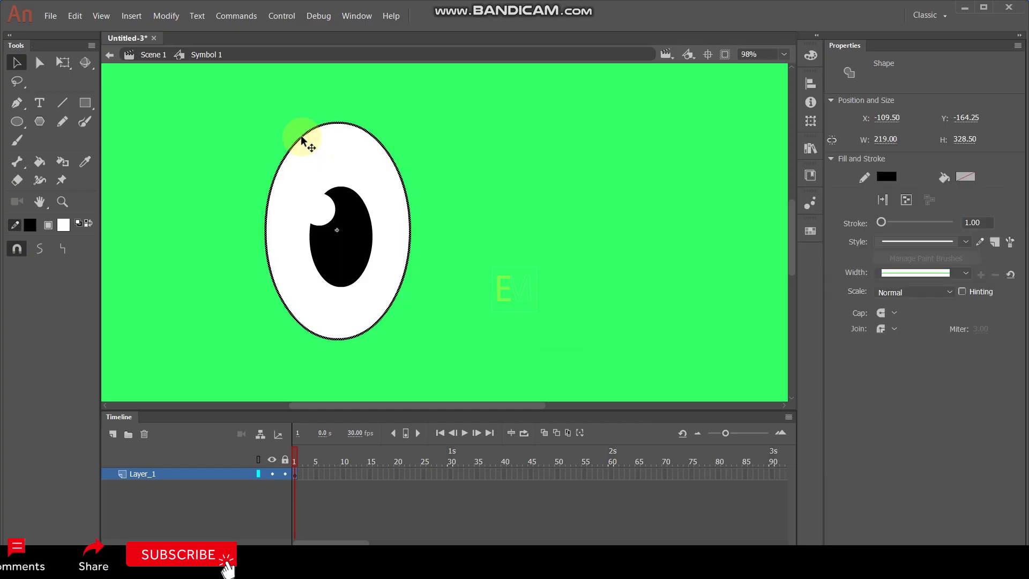
key("ctrl+x")
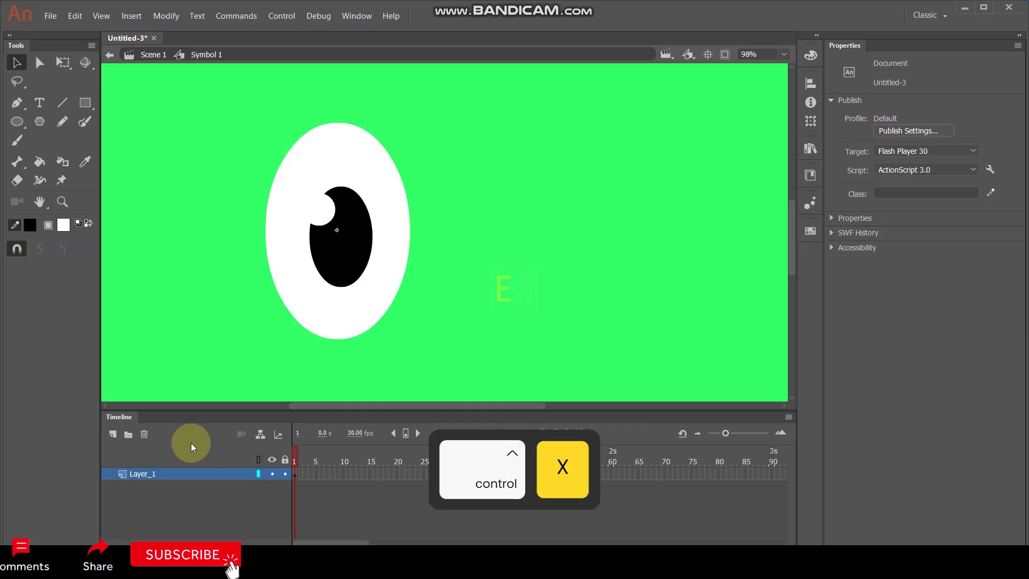
left_click(115, 435)
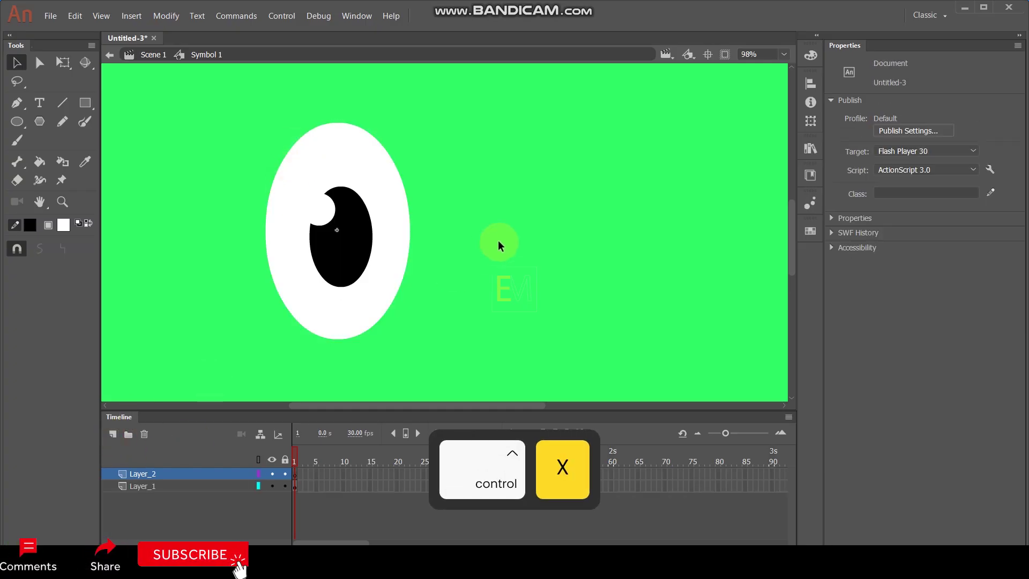
key("ctrl+shift+v")
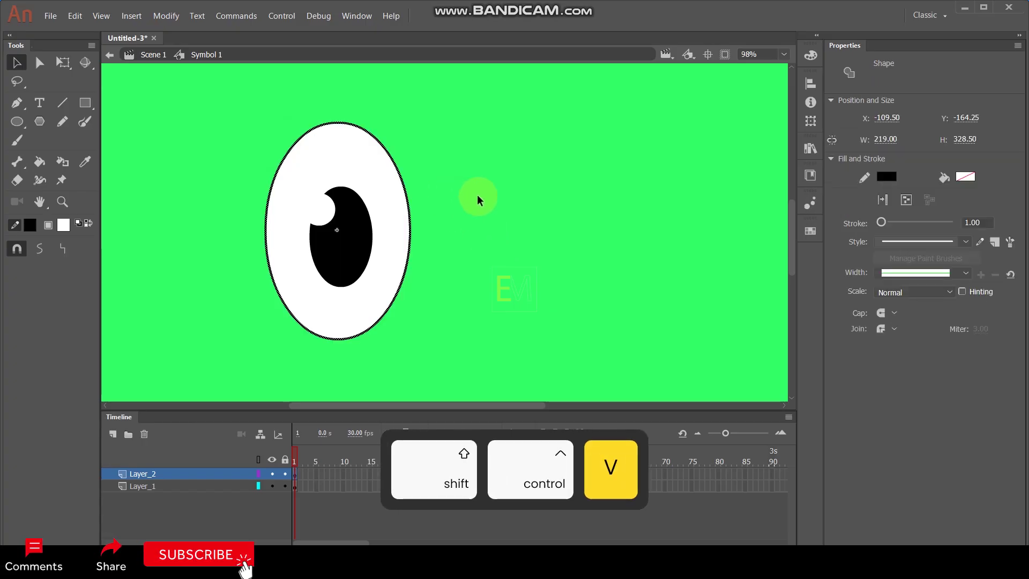
left_click_drag(882, 222, 884, 222)
left_click(486, 140)
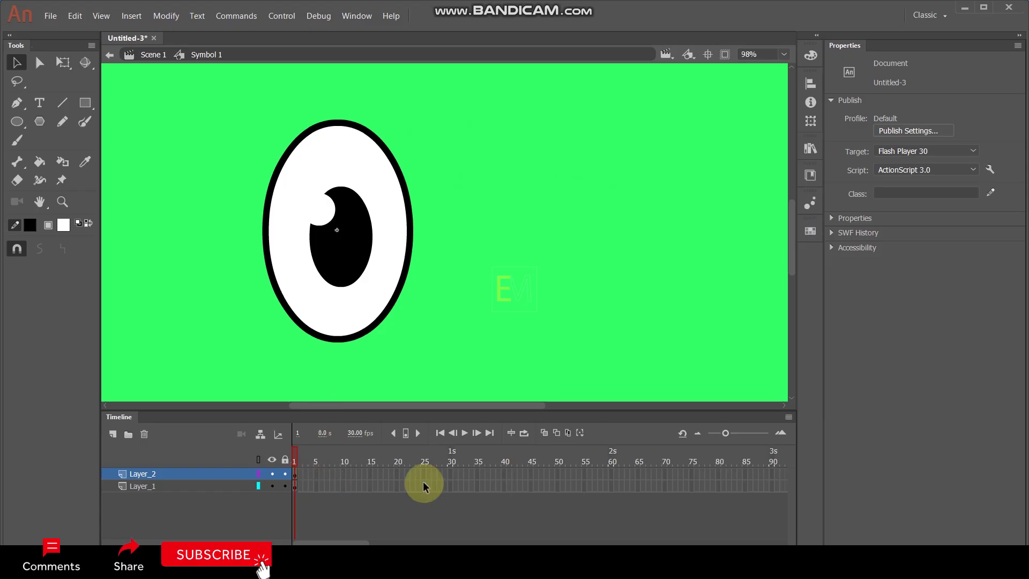
- Extend Layer_1 inside the symbol to frame 30 and lock that layer
left_click(450, 482)
key("F5")
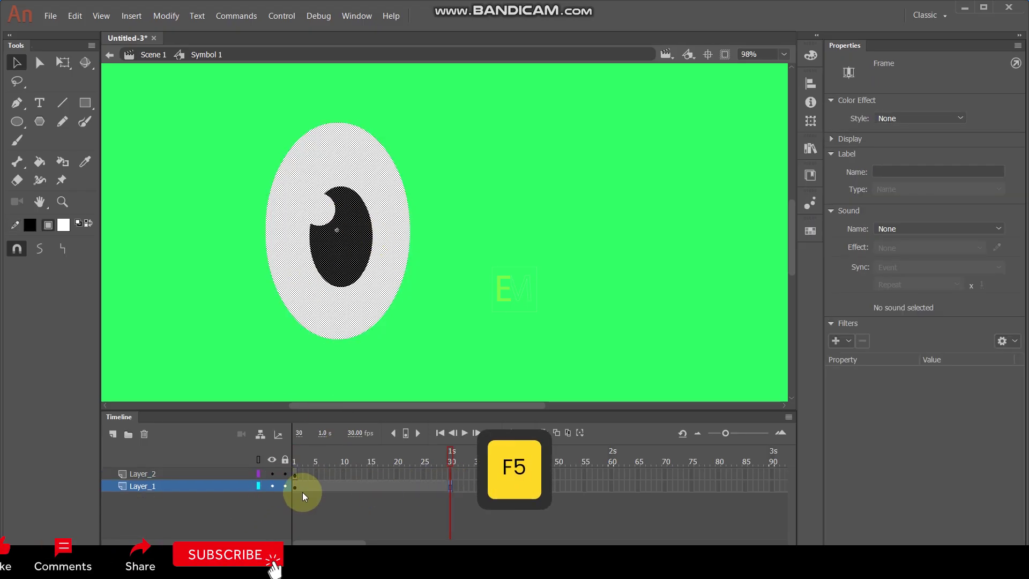
left_click(295, 473)
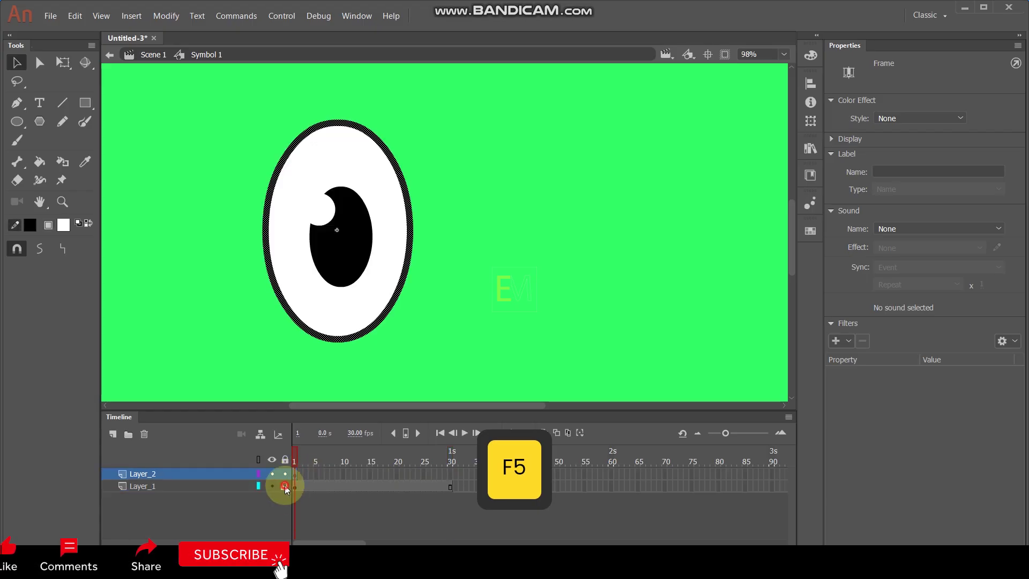
- Insert a keyframe at frame 3 of Layer_2 and draw an eyelid line across the upper eye, bowed slightly upward
left_click(304, 471)
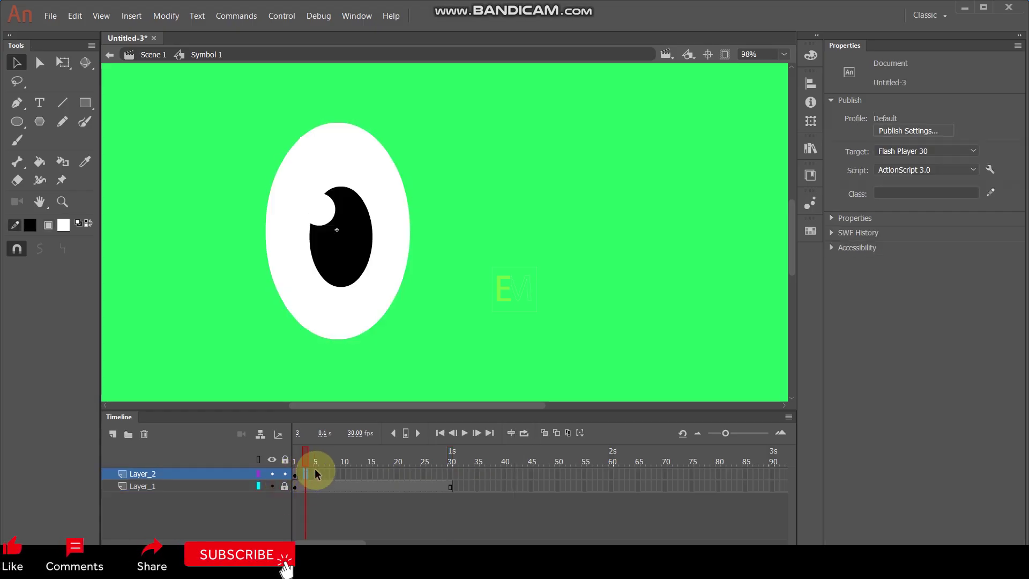
key("F6")
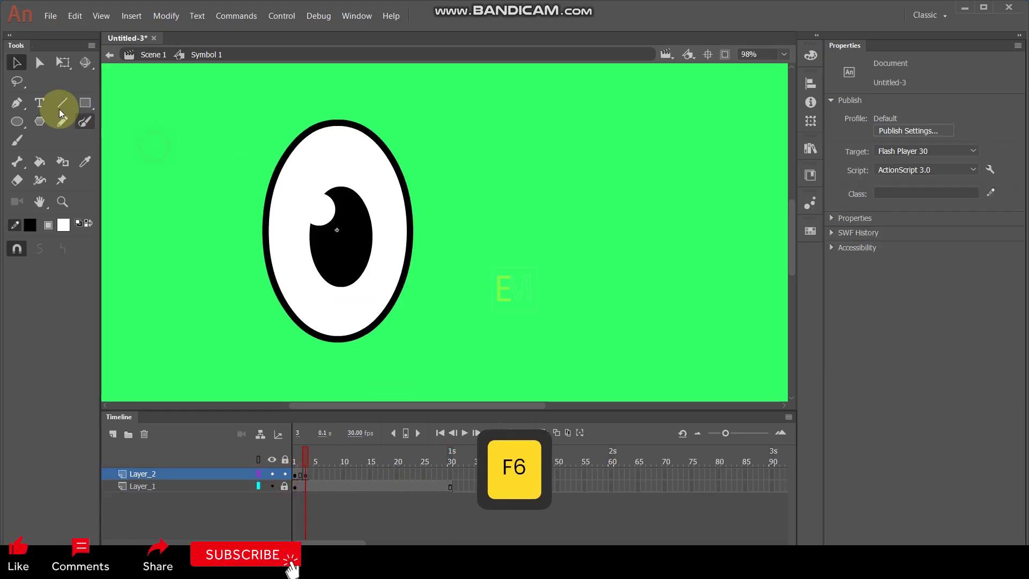
left_click(59, 109)
left_click_drag(264, 156, 415, 160)
key("v")
left_click_drag(349, 155, 349, 144)
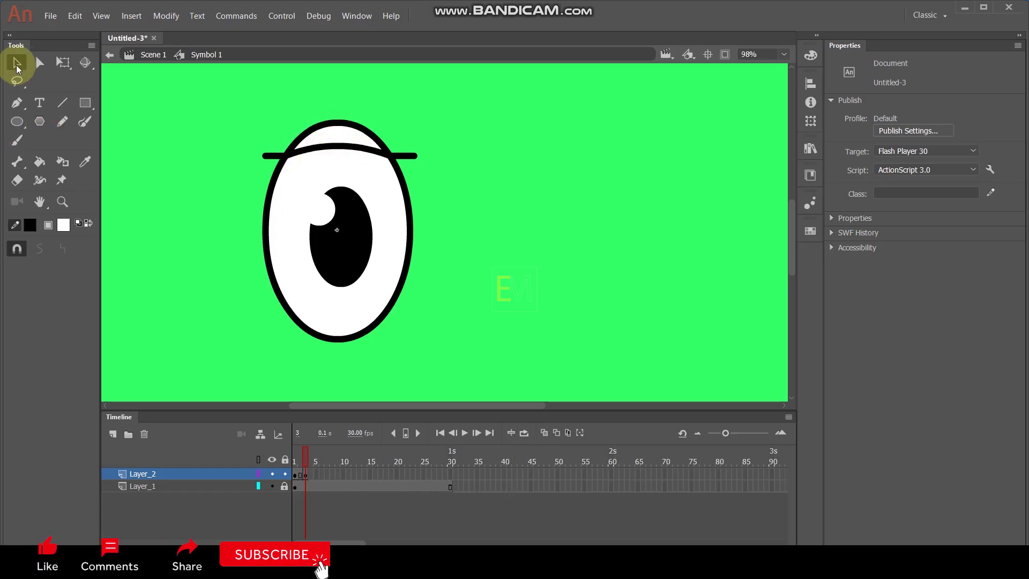
- Delete both ends of the eyelid line that stick out beyond the eye outline
left_click(414, 156)
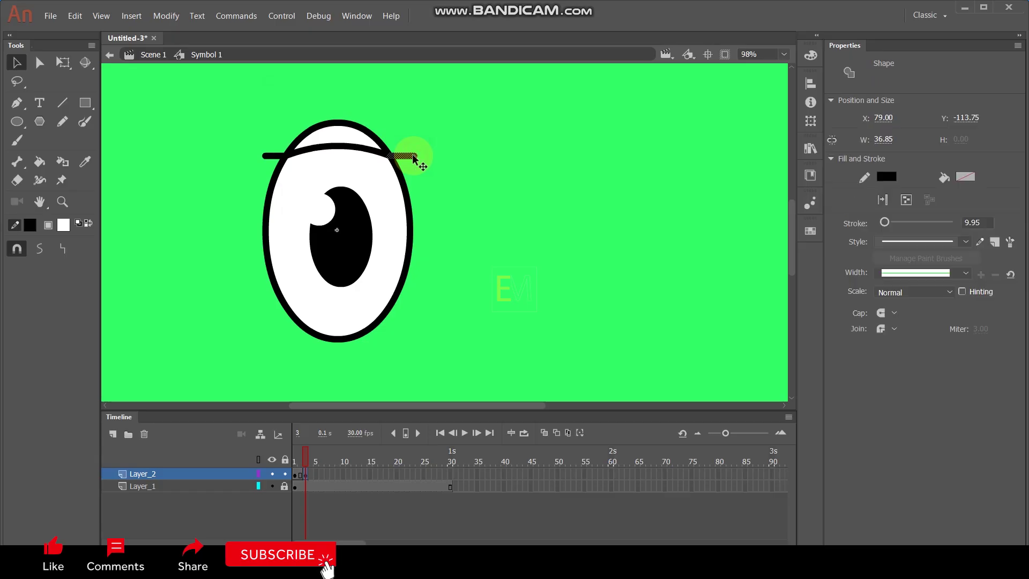
key("Delete")
left_click(265, 156)
key("Delete")
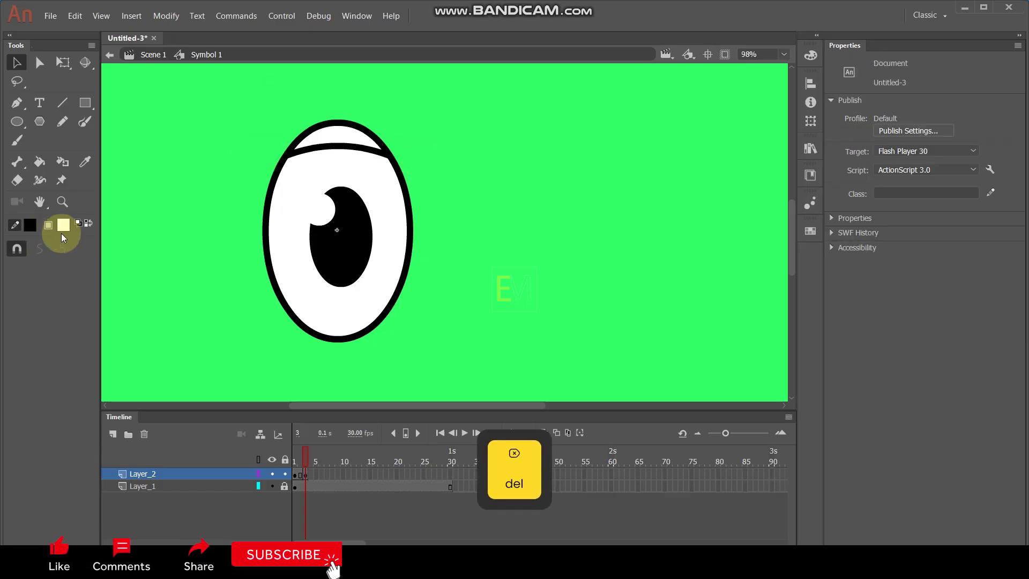
- Set the fill colour to #FFCC00 and fill the eyelid area above the line in frame 3
left_click(63, 225)
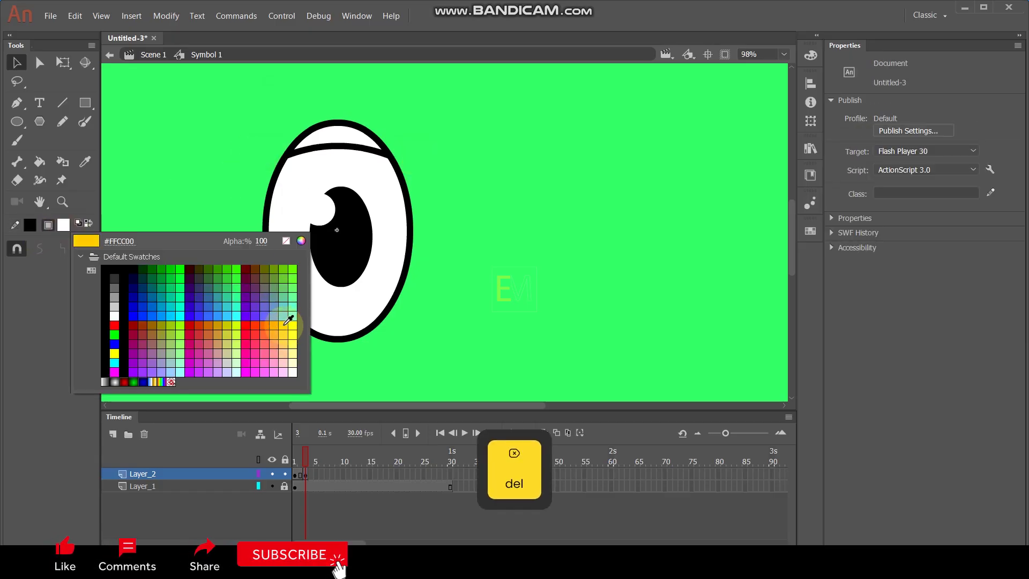
left_click(287, 320)
left_click(39, 162)
left_click(343, 134)
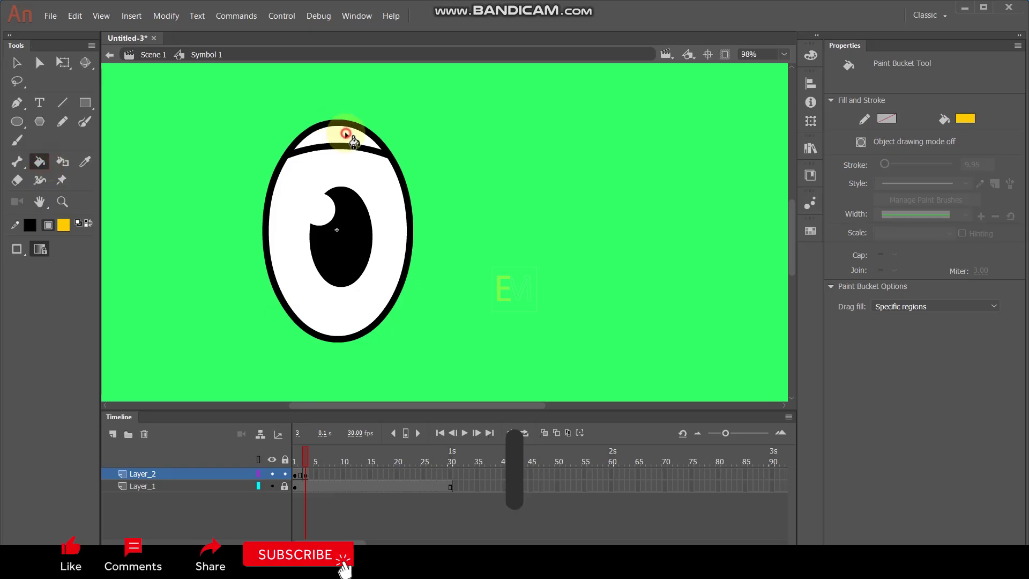
left_click(16, 62)
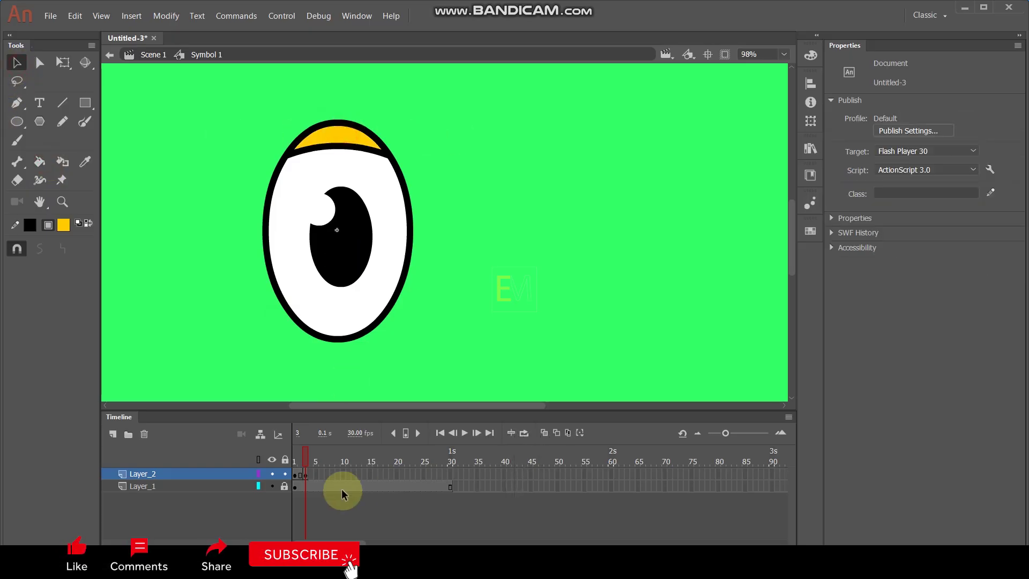
- Insert a keyframe at frame 5 of Layer_2 and draw a lower eyelid line across the pupil's upper edge, bowed slightly upward
left_click(315, 474)
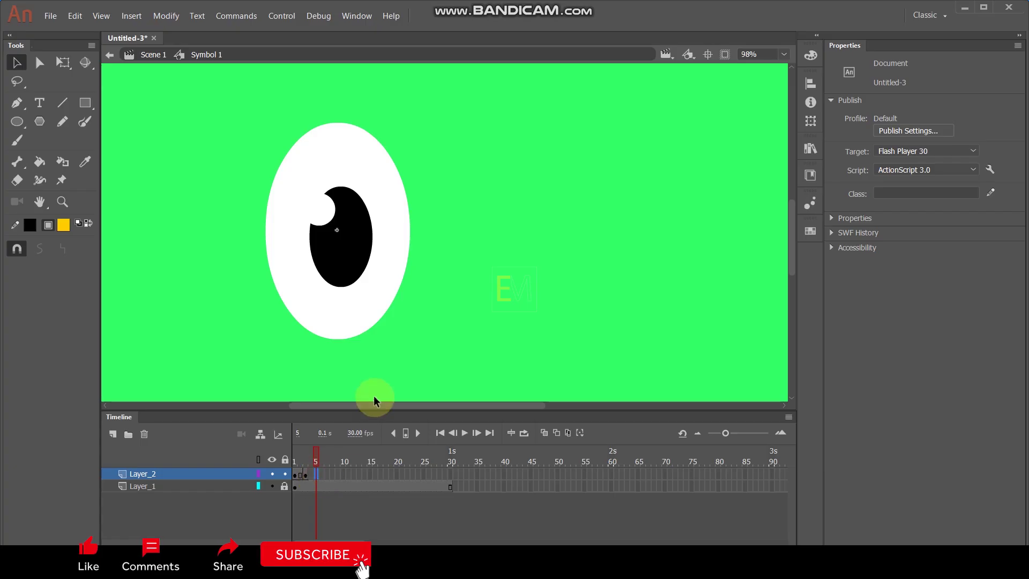
key("F6")
key("n")
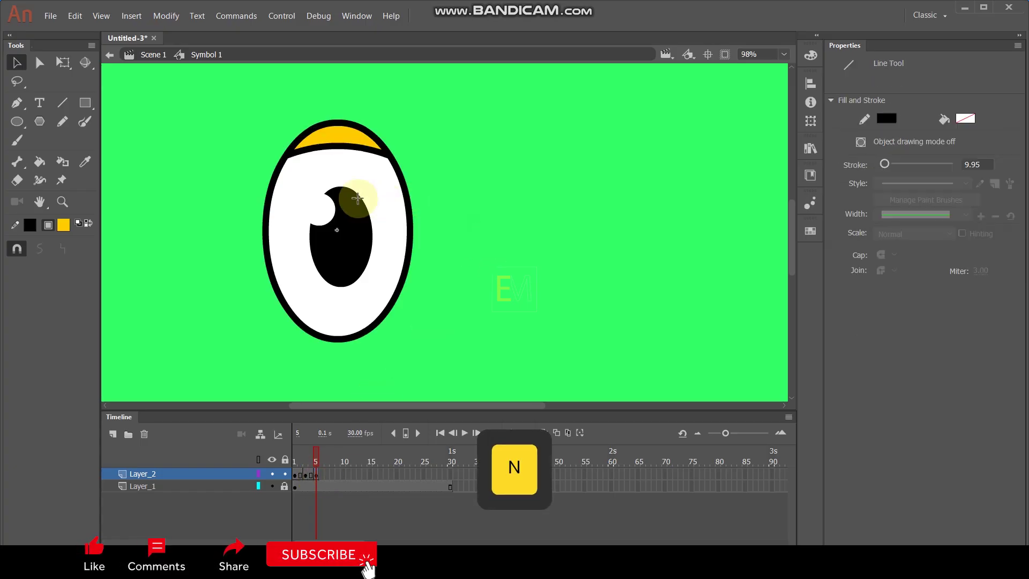
left_click_drag(253, 195, 435, 195)
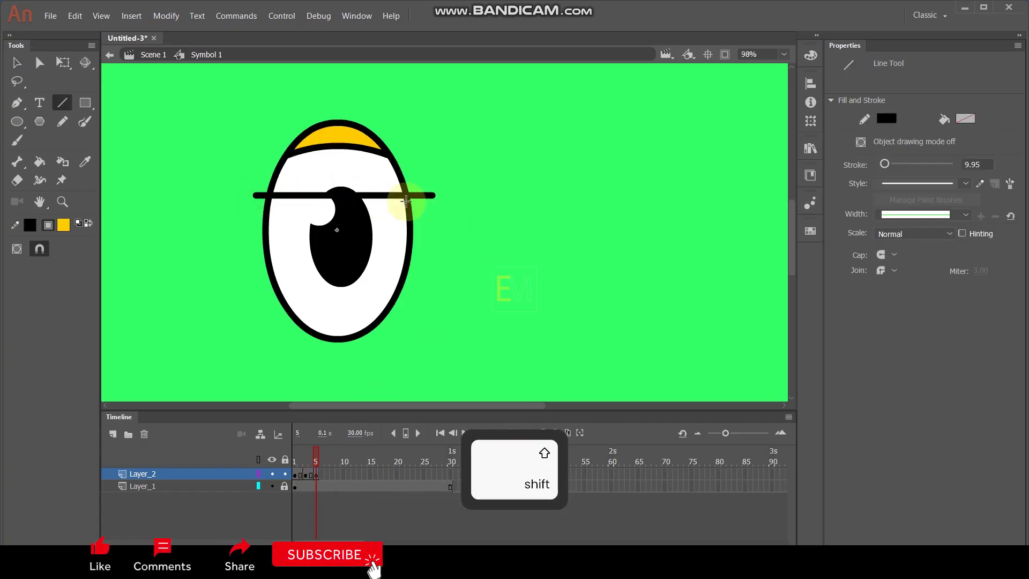
key("v")
left_click_drag(341, 195, 339, 183)
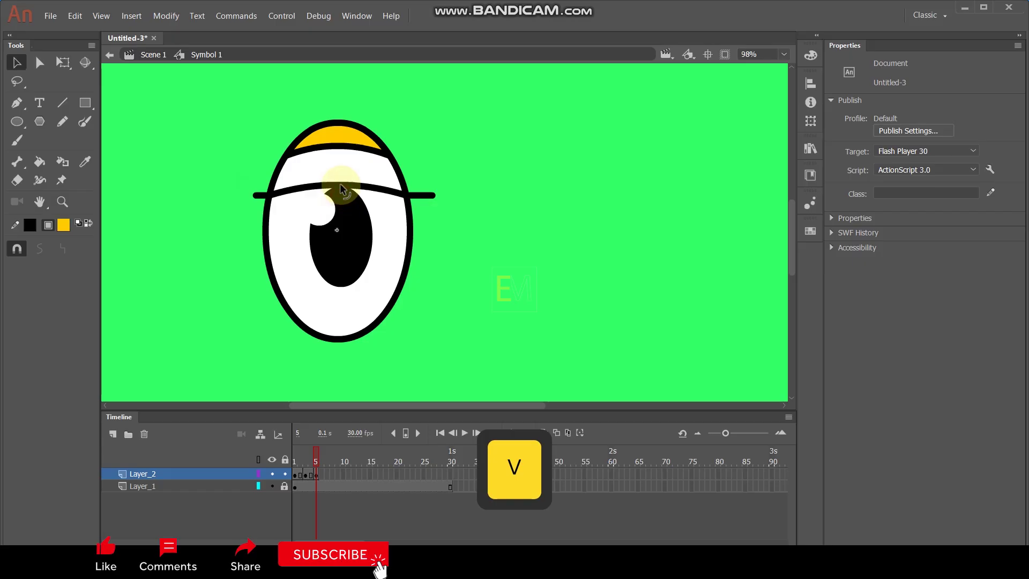
- Fill the new eyelid band in frame 5 with the yellow, and delete the protruding line ends and the old eyelid line
key("k")
left_click(345, 166)
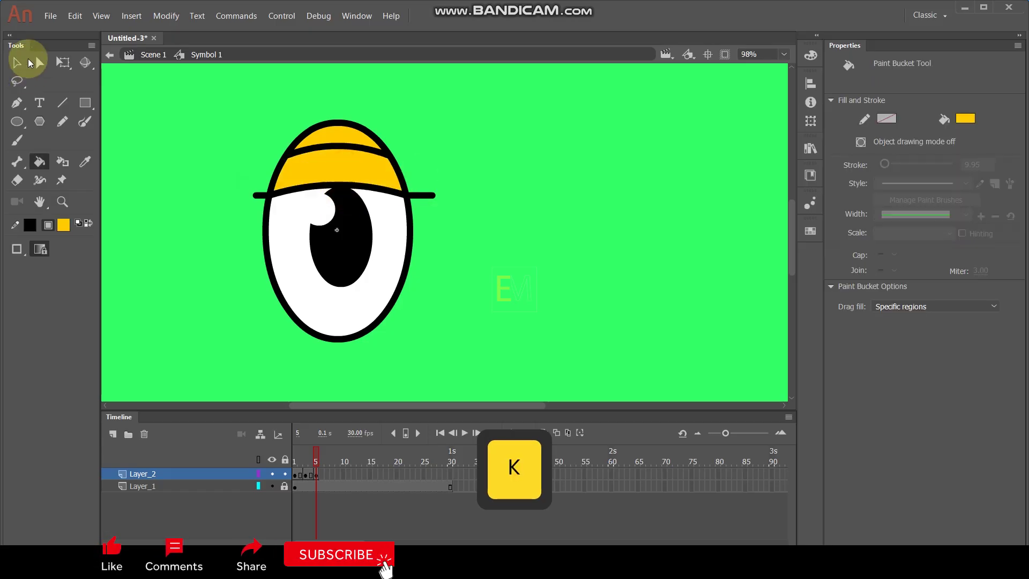
left_click(29, 62)
left_click(429, 195)
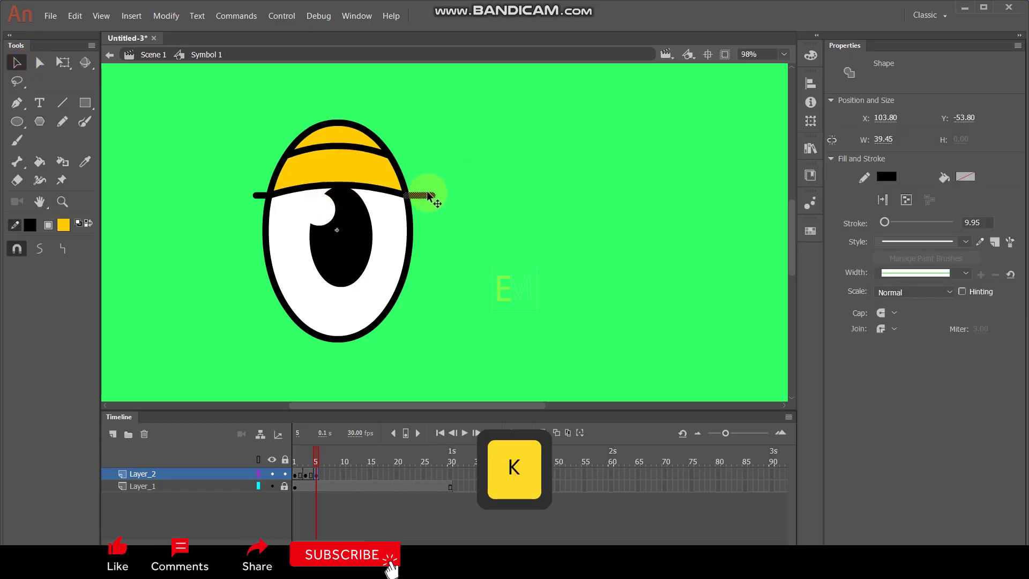
key("Delete")
left_click(325, 168)
left_click(258, 194)
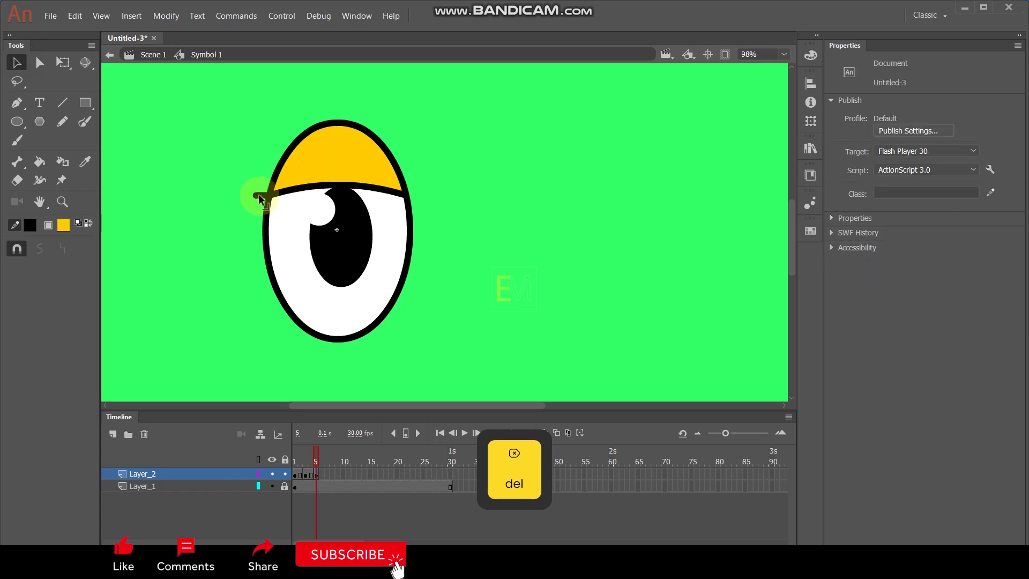
mouse_move(316, 455)
left_mouse_down()
mouse_move(289, 456)
mouse_move(314, 455)
left_mouse_up()
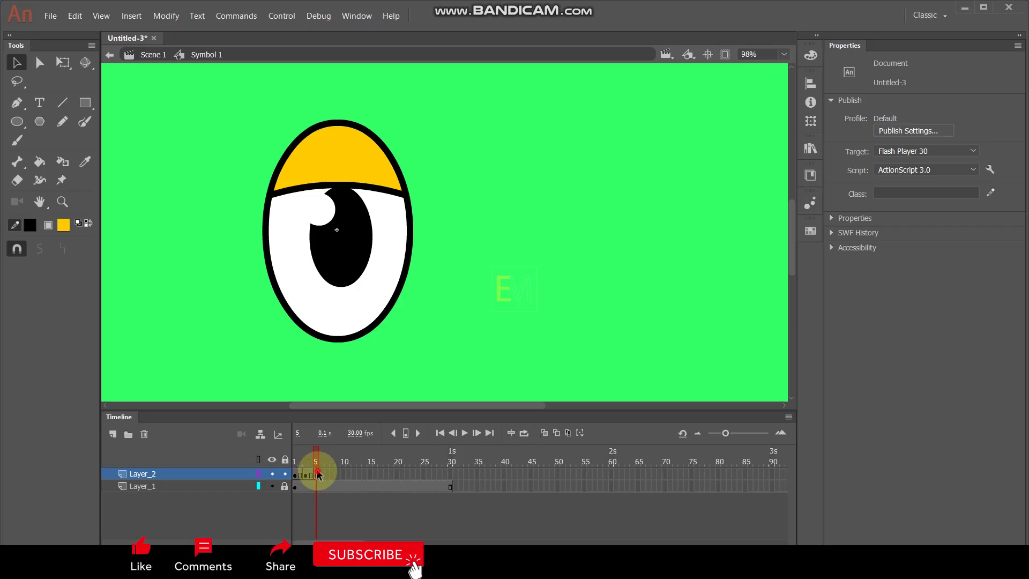
- Insert a keyframe at frame 7 of Layer_2 and draw an eyelid line across the middle of the eye, bowed slightly upward
left_click(317, 474)
left_click(326, 474)
key("F6")
key("n")
left_click_drag(250, 236, 450, 252)
key("v")
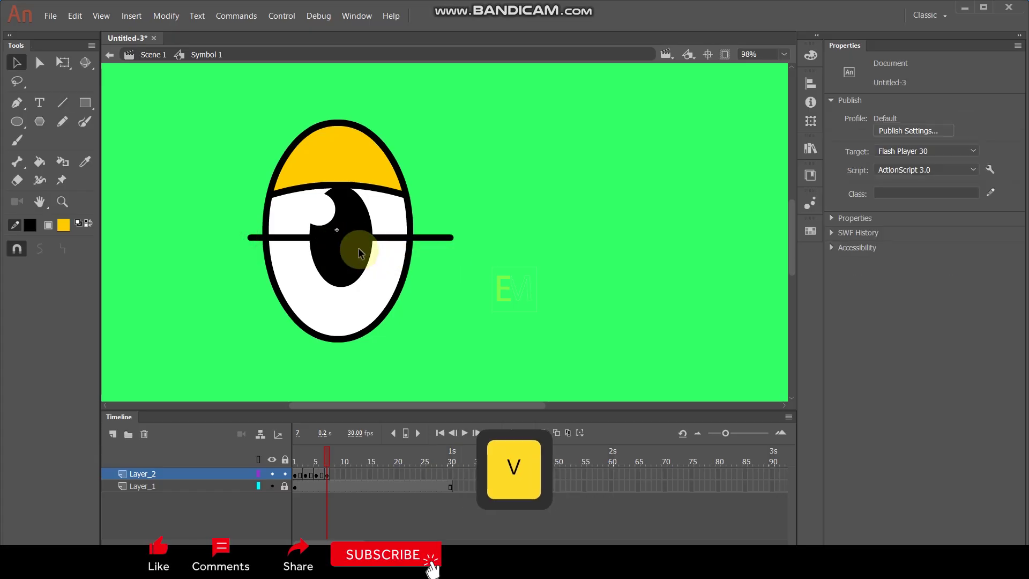
- Fill the gap between the two eyelid lines in frame 7 with the yellow, and delete the old line and both protruding ends
key("k")
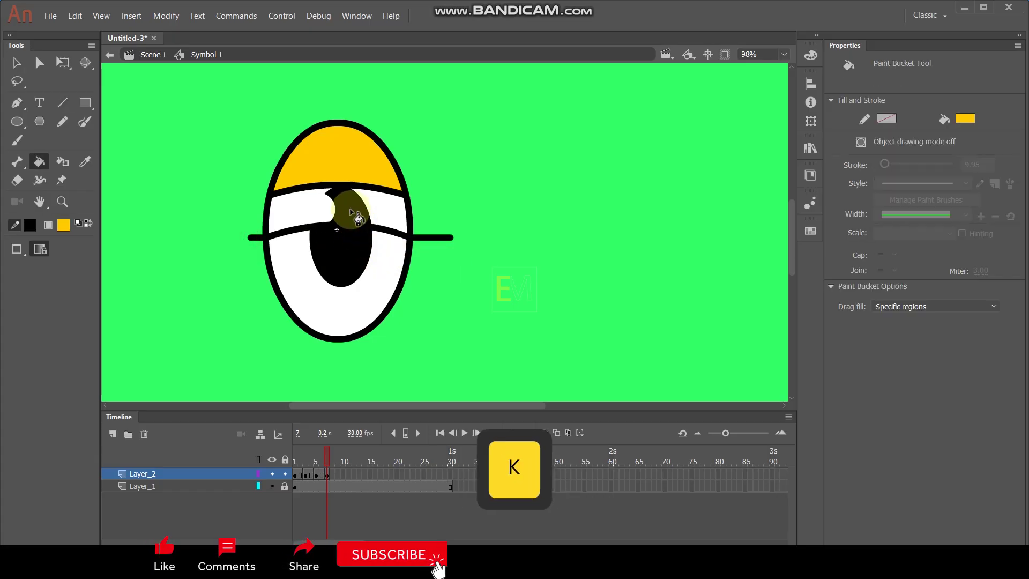
left_click(348, 211)
left_click(390, 207)
left_click(16, 63)
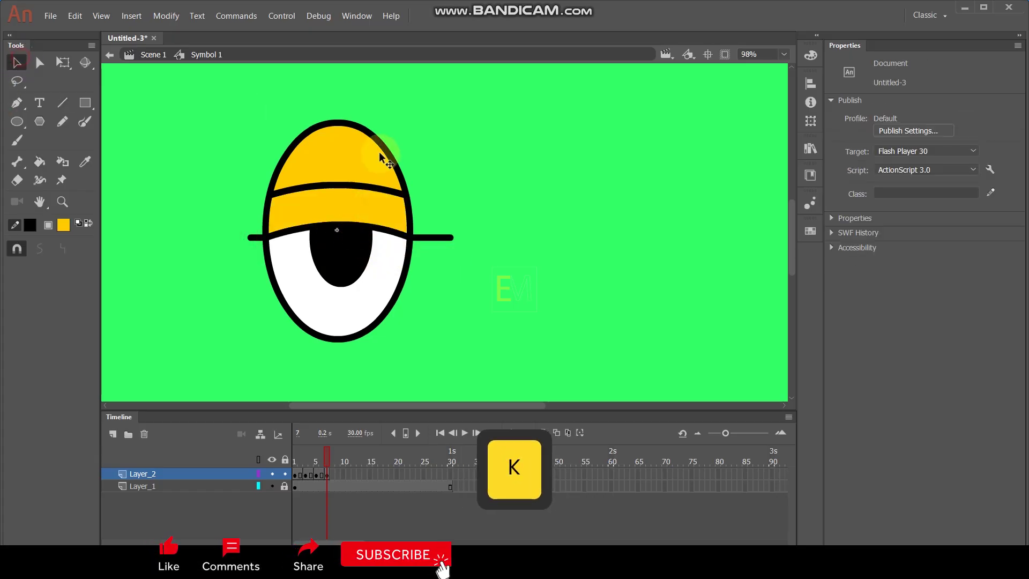
left_click(346, 187)
key("Delete")
left_click(432, 237)
key("Delete")
left_click(253, 239)
key("Delete")
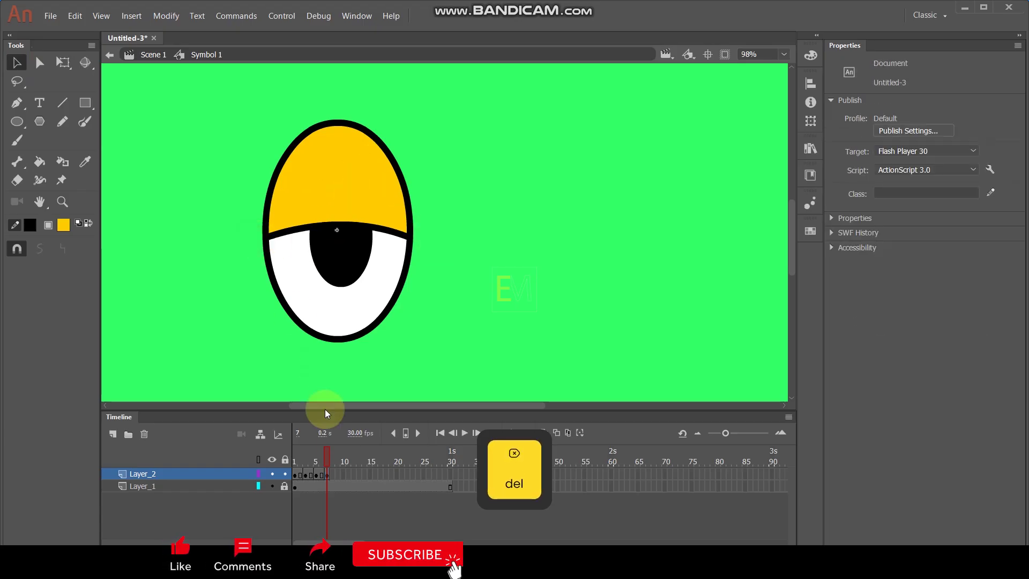
- Insert a keyframe at frame 9 of Layer_2 and draw an eyelid line across the pupil's lower edge, bowed slightly upward
left_click(336, 474)
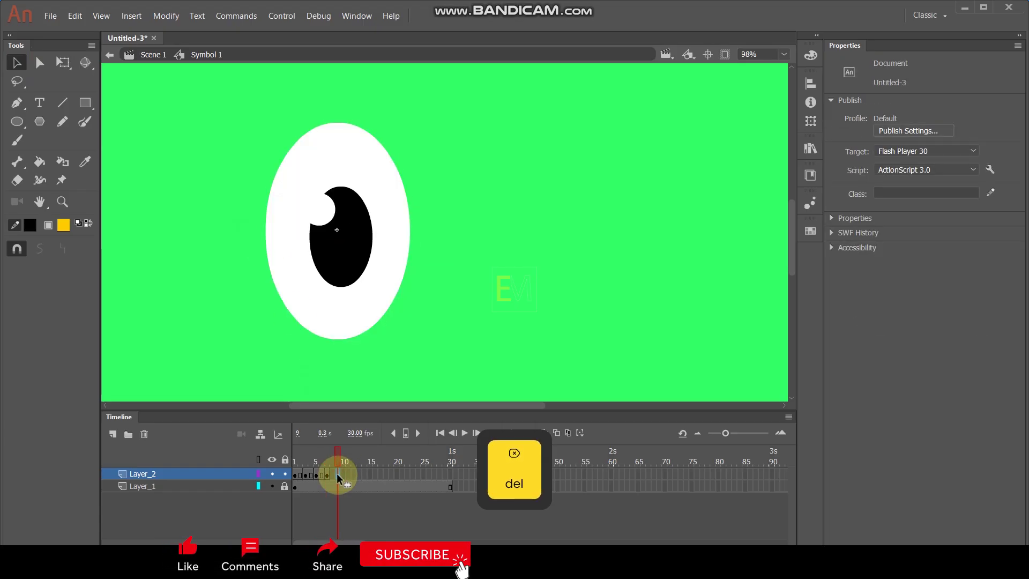
key("F6")
key("n")
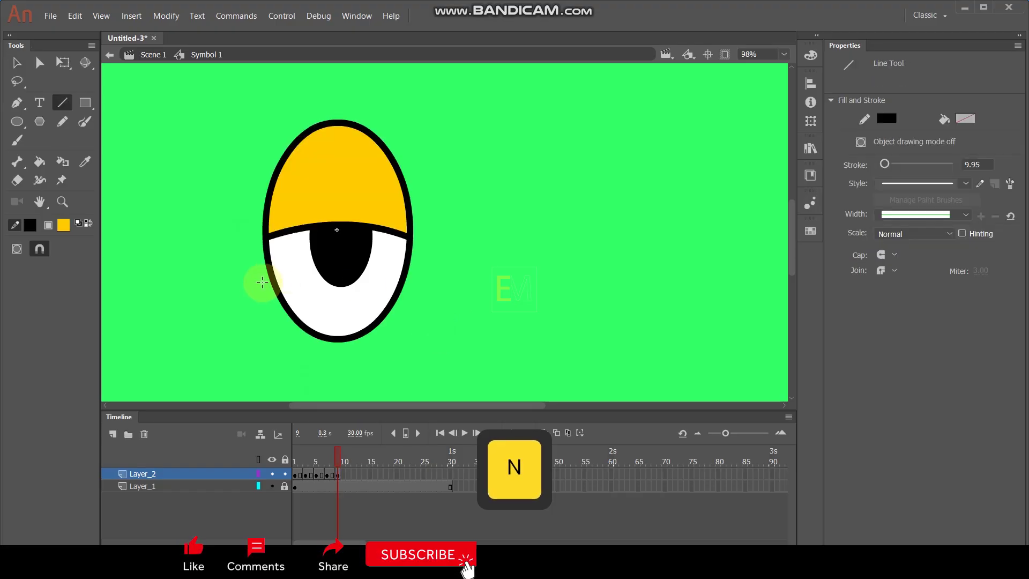
left_click_drag(259, 291, 434, 291)
key("v")
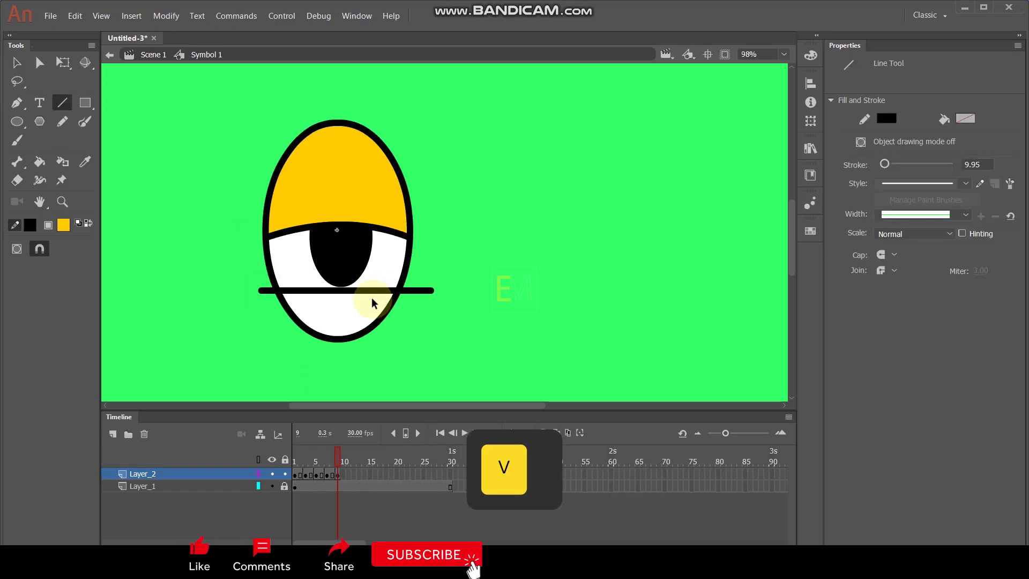
left_click_drag(353, 290, 352, 283)
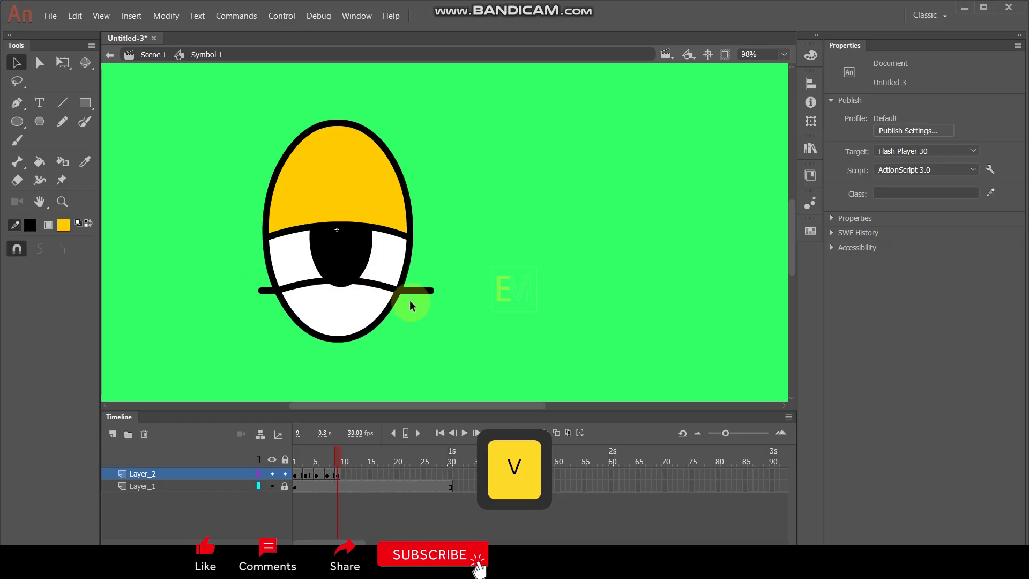
- Trim the protruding line ends in frame 9, fill the new eyelid band with the yellow, and delete the old eyelid line
left_click(428, 291)
key("Delete")
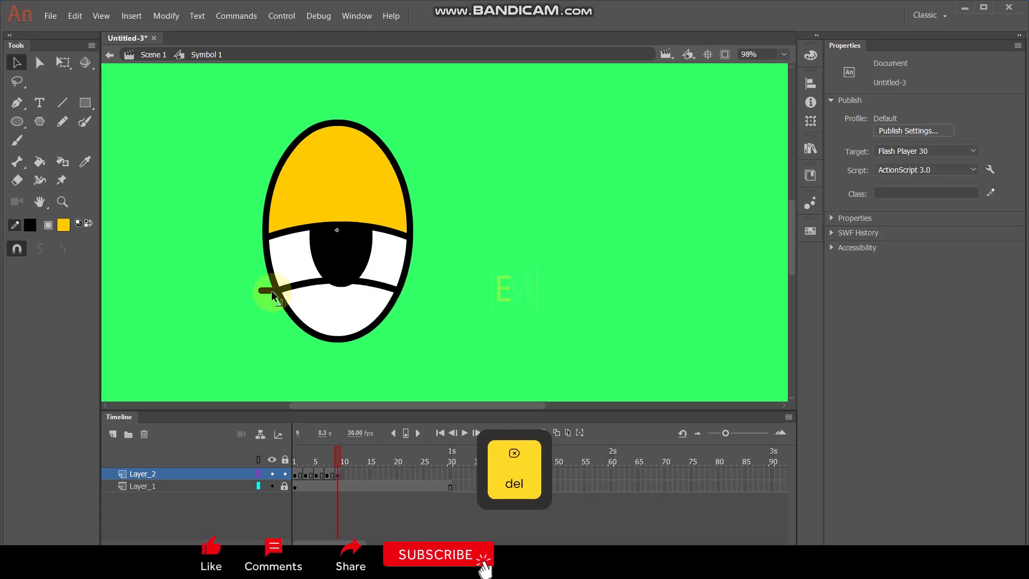
key("k")
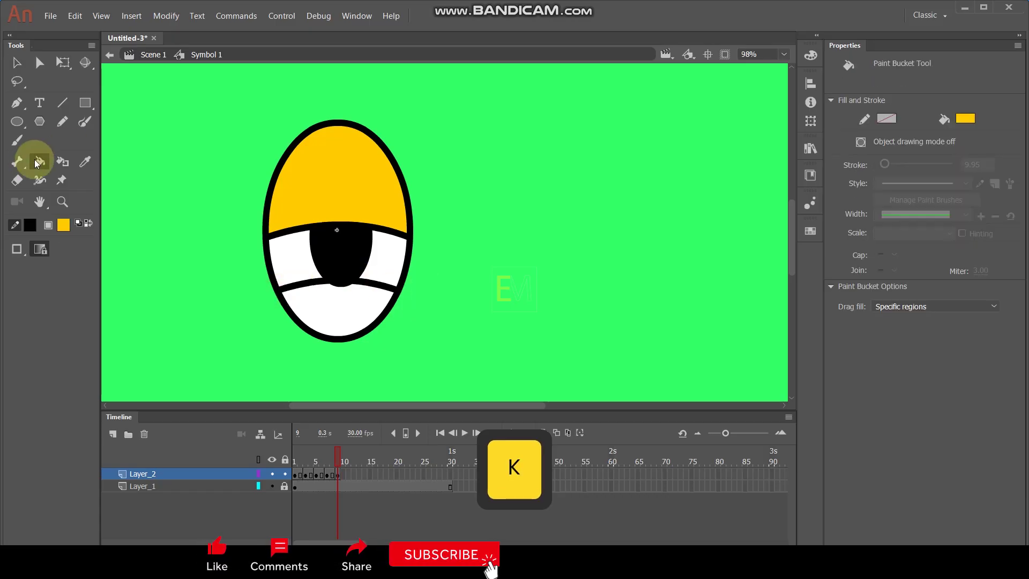
left_click(322, 257)
left_click(17, 63)
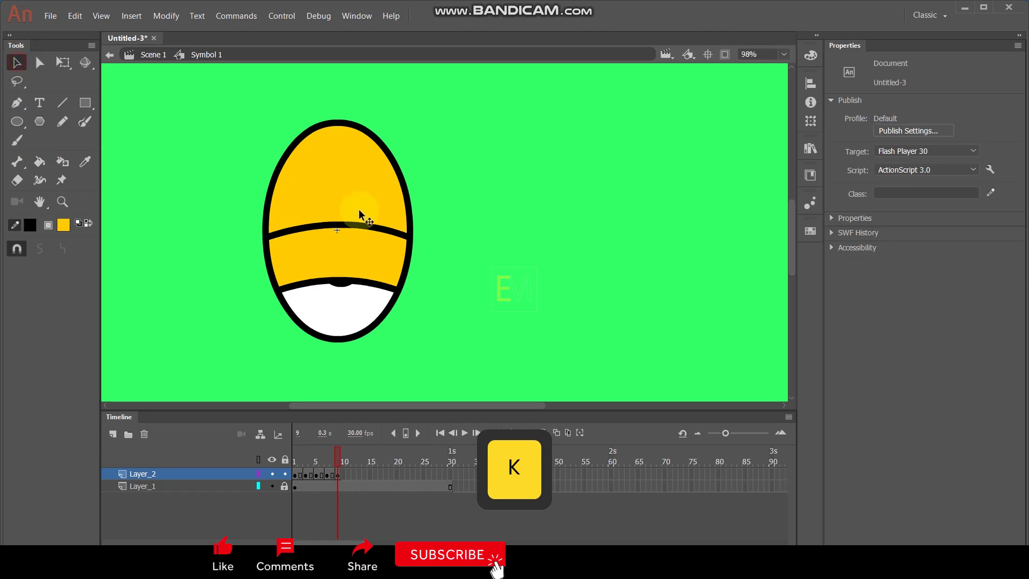
left_click(357, 224)
key("Delete")
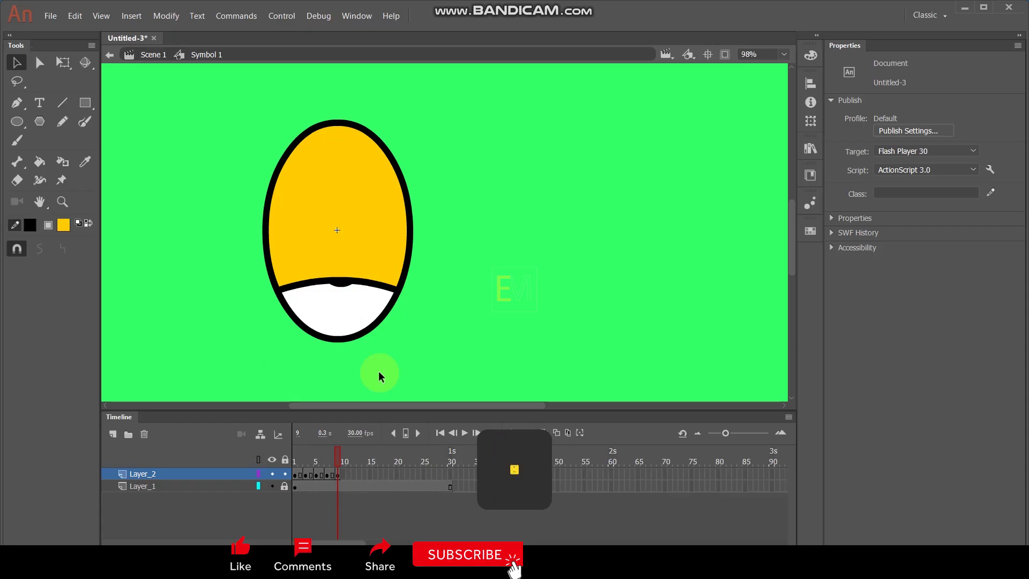
- Insert a keyframe at frame 11 of Layer_2, fill the rest of the eye with the yellow and delete the eyelid line
left_click(348, 475)
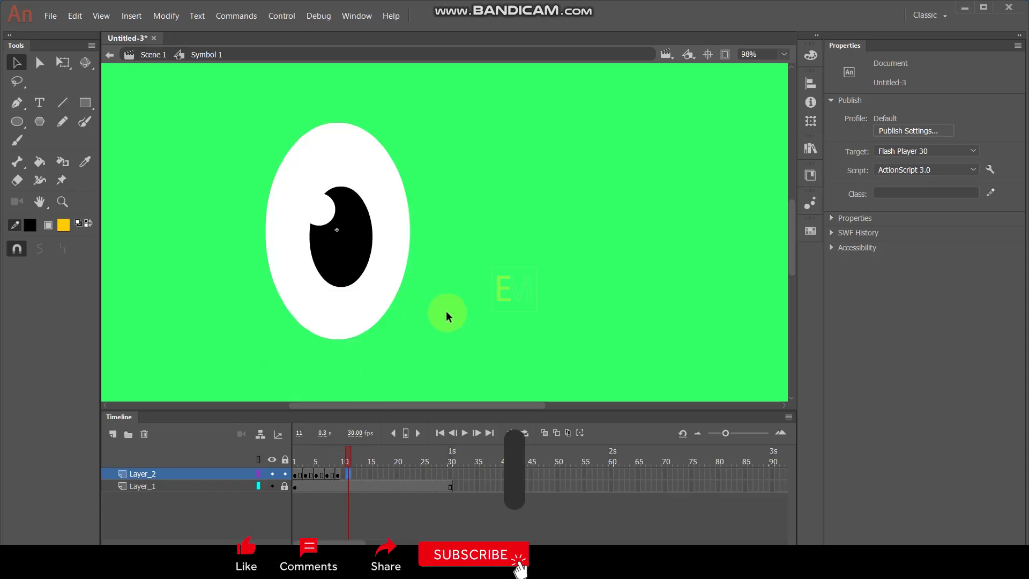
key("F6")
key("k")
left_click(382, 311)
left_click(16, 63)
left_click(239, 203)
left_click(320, 282)
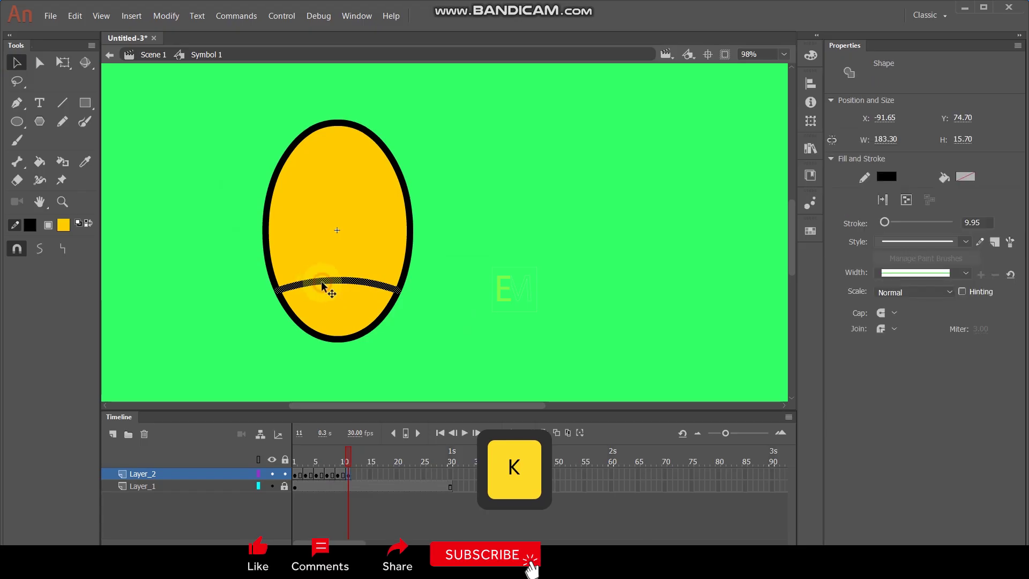
key("Delete")
- Play back the eyelid closing and scrub through its last frames up to frame 11
key("Return")
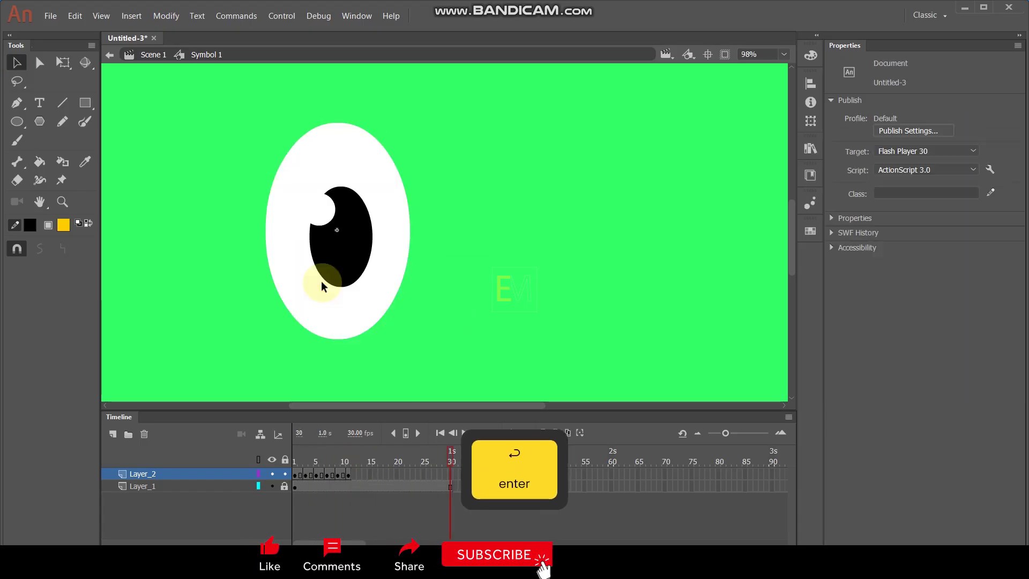
key("Return")
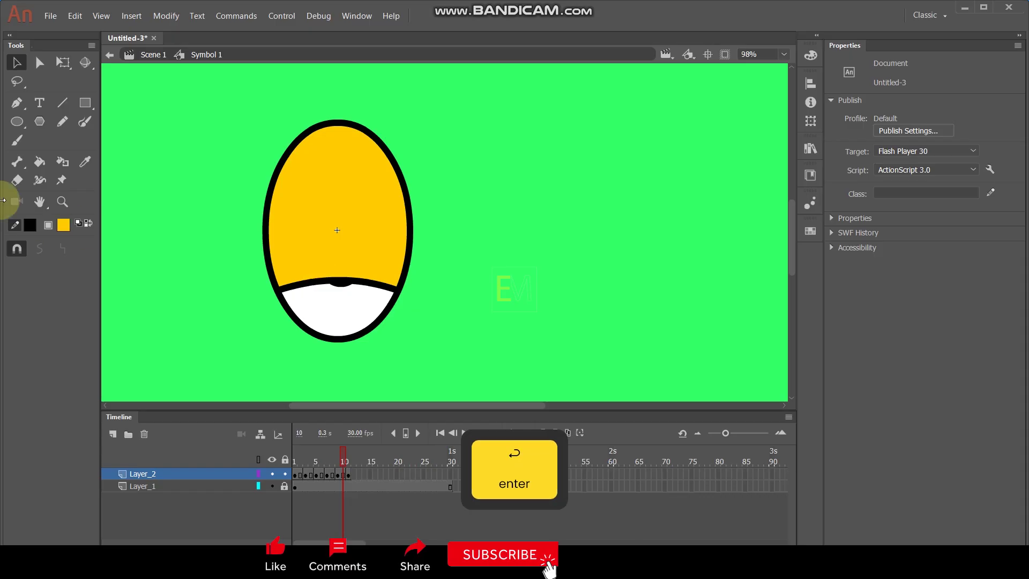
mouse_move(338, 455)
left_mouse_down()
mouse_move(294, 459)
mouse_move(347, 463)
left_mouse_up()
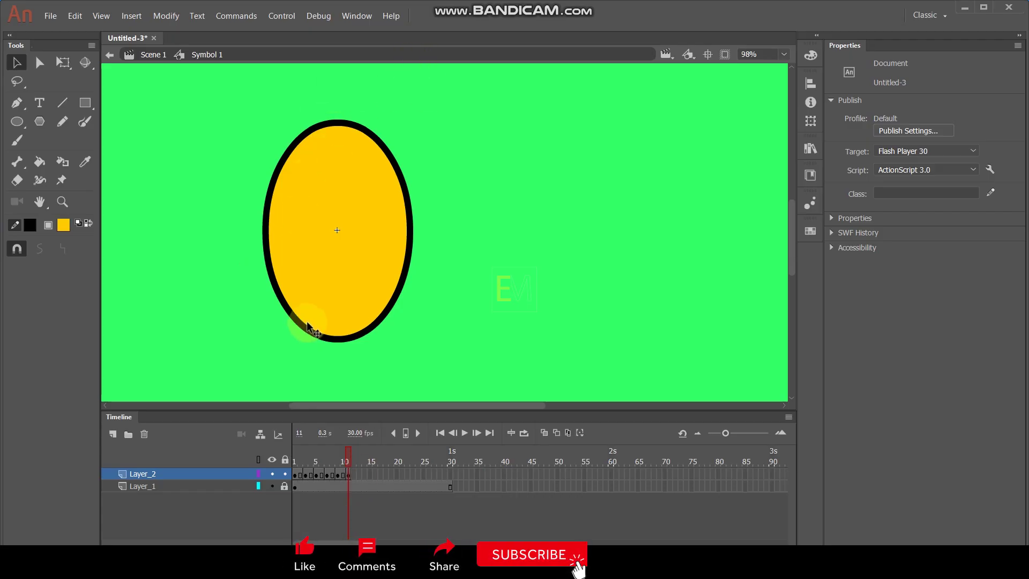
- Duplicate frames 1 to 11 of Layer_2 further along the same layer, starting at frame 15
left_click_drag(349, 478, 295, 479)
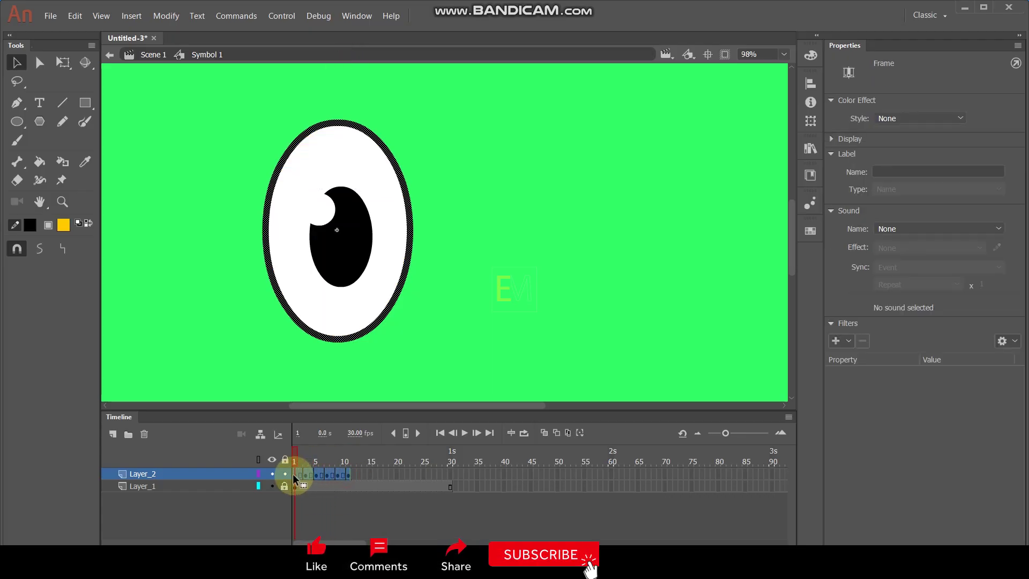
key("alt")
left_click_drag(297, 478, 358, 458)
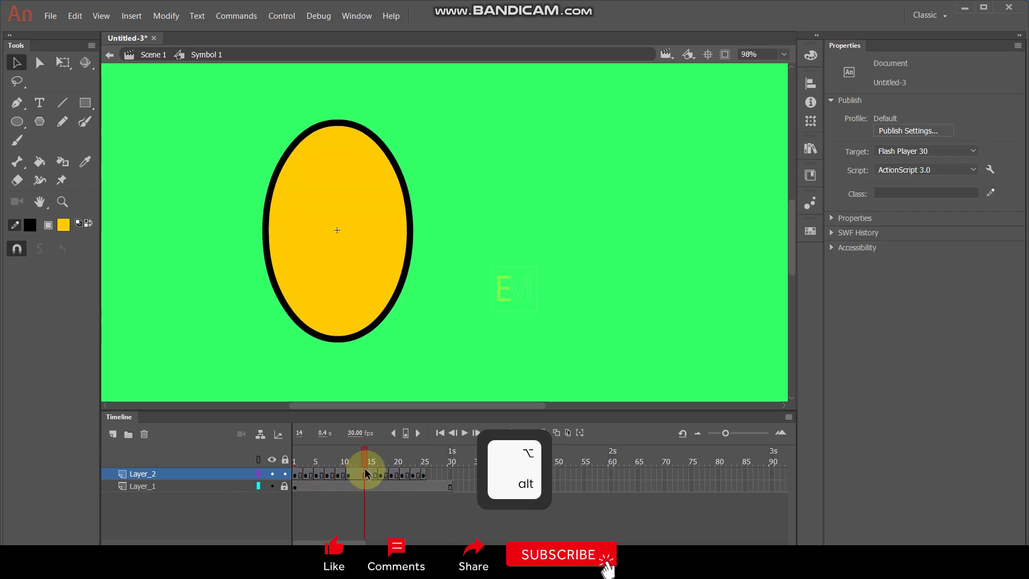
- Remove the in-between frame after each copied keyframe on Layer_2, at frames 16, 17, 18, 19 and 20
left_click(374, 474)
right_click(377, 478)
left_click(422, 220)
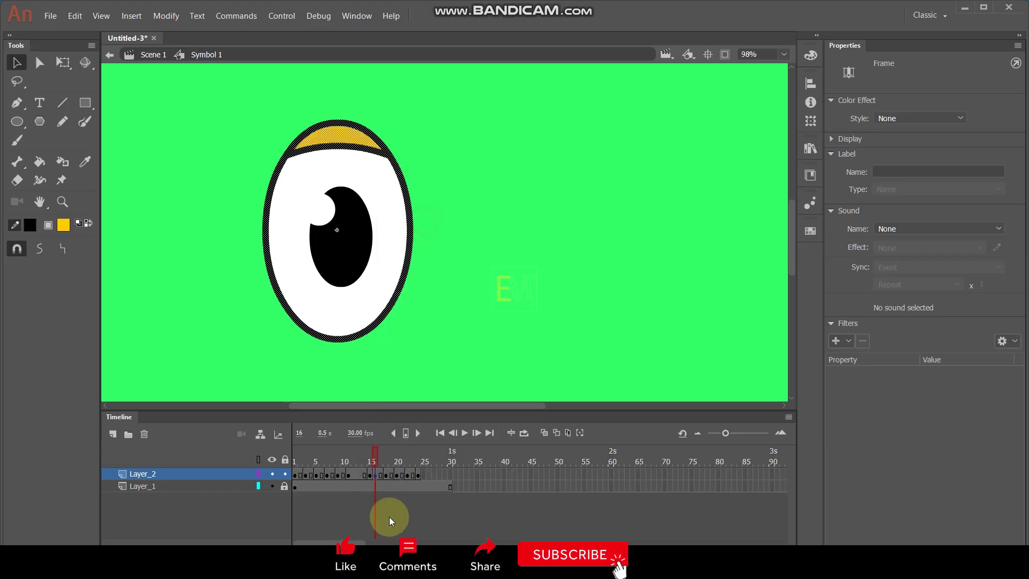
left_click(380, 475)
right_click(379, 477)
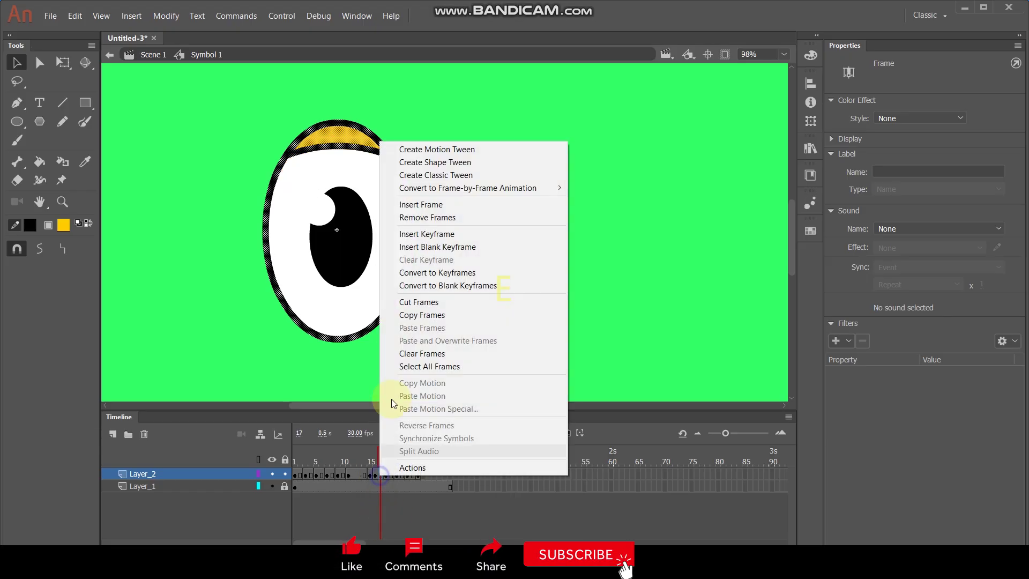
left_click(429, 232)
left_click(386, 474)
right_click(386, 475)
left_click(425, 218)
left_click(392, 473)
right_click(392, 474)
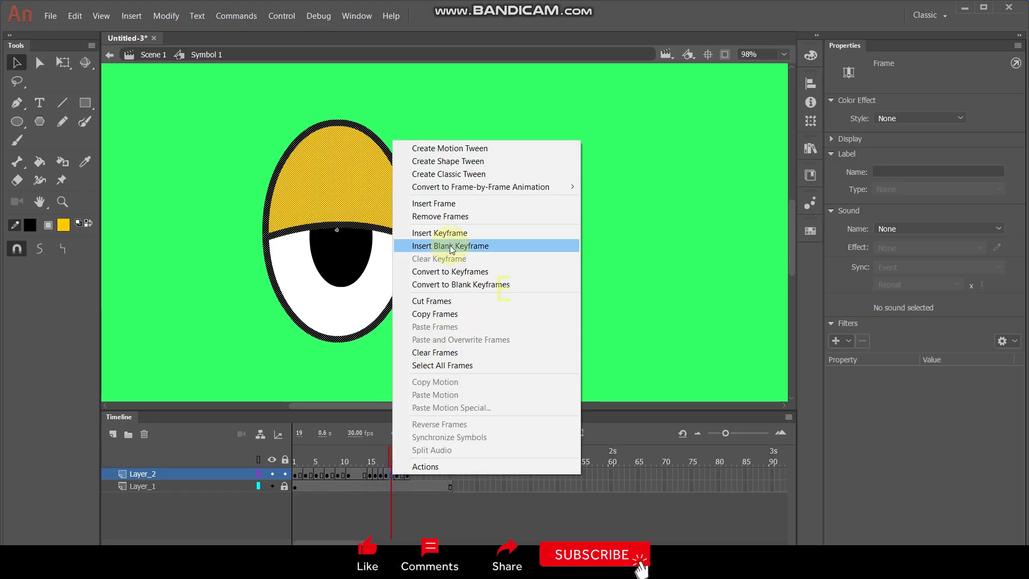
left_click(450, 217)
left_click(397, 475)
right_click(397, 476)
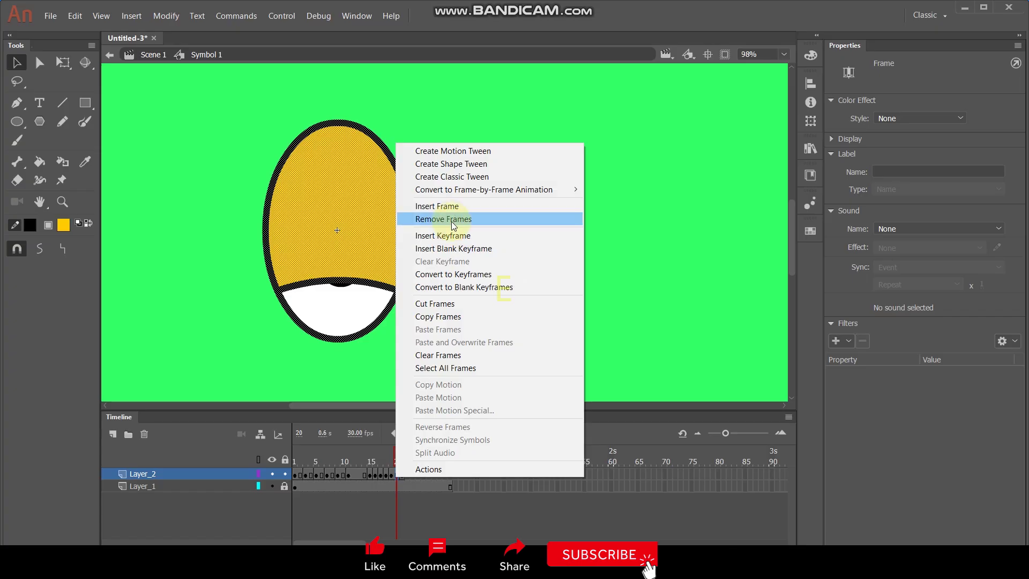
left_click(451, 219)
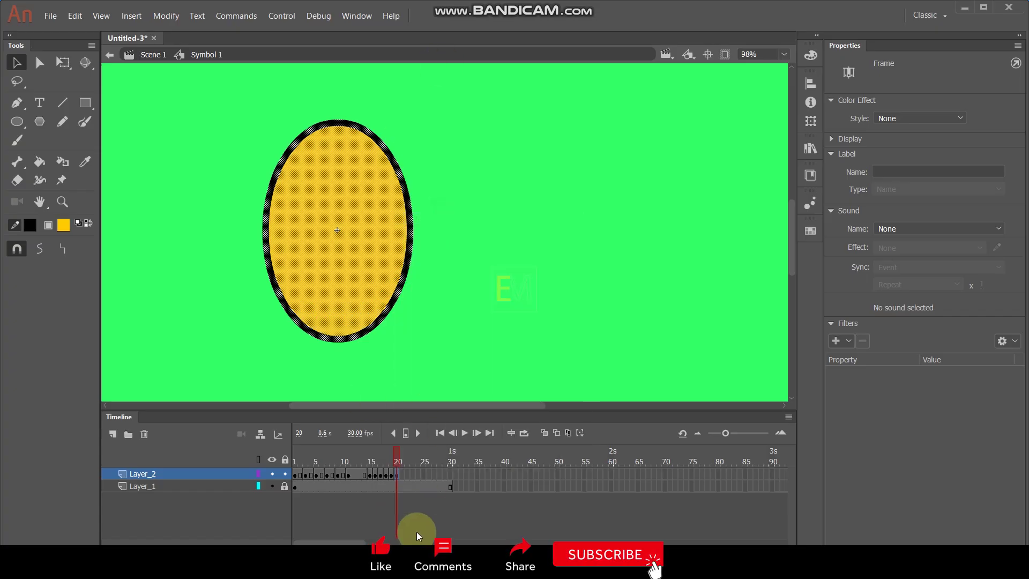
- Reverse the order of frames 15 to 20 on Layer_2 and extend the layer to frame 30
left_click(399, 466)
left_click(383, 477)
left_click(371, 477)
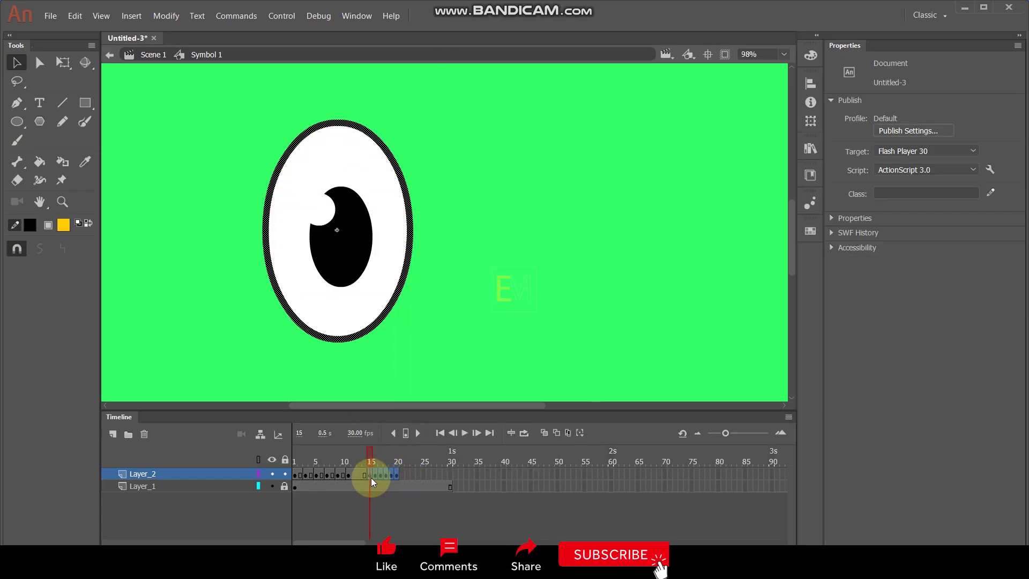
right_click(379, 471)
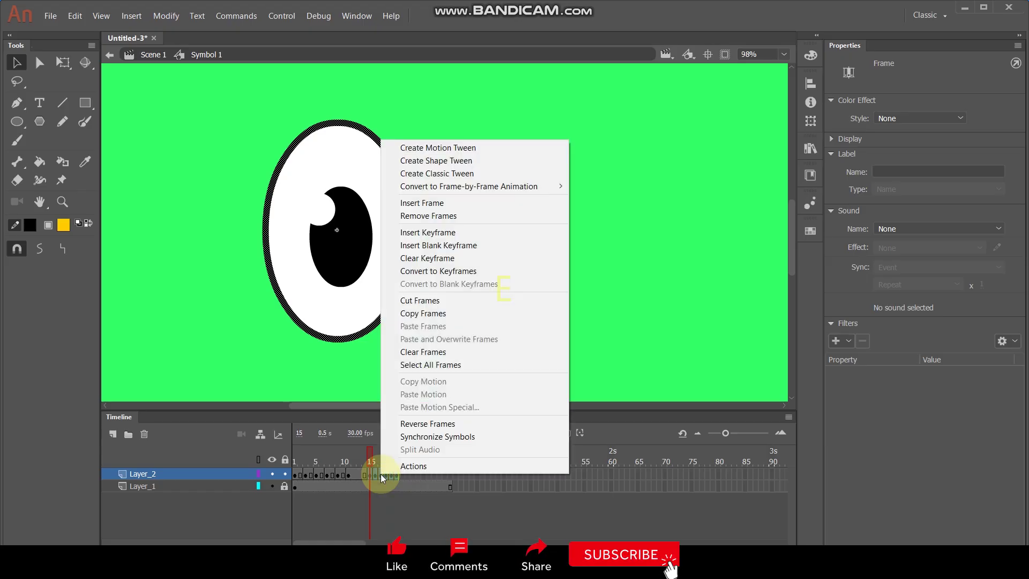
left_click(434, 424)
left_click(450, 476)
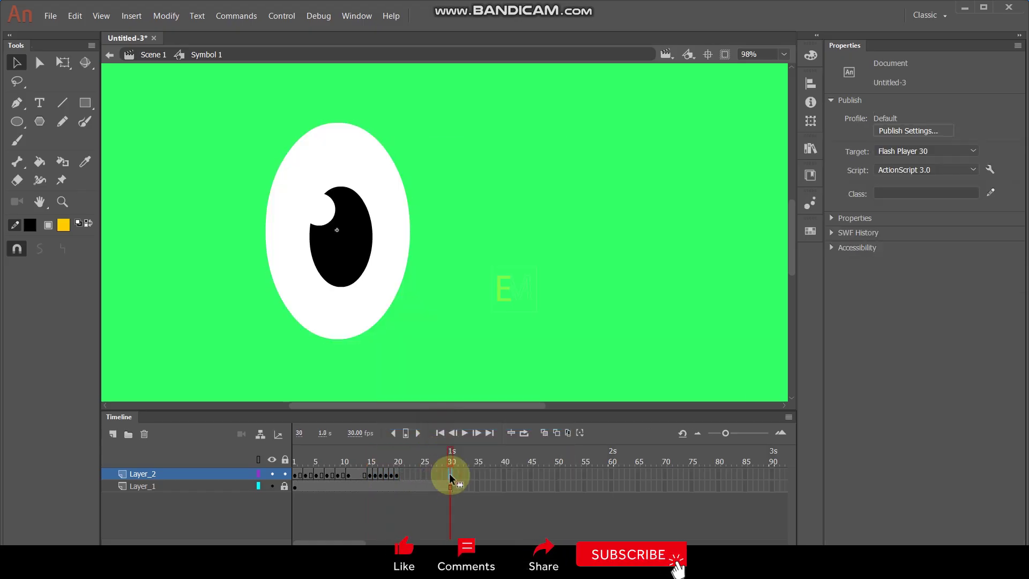
key("Return")
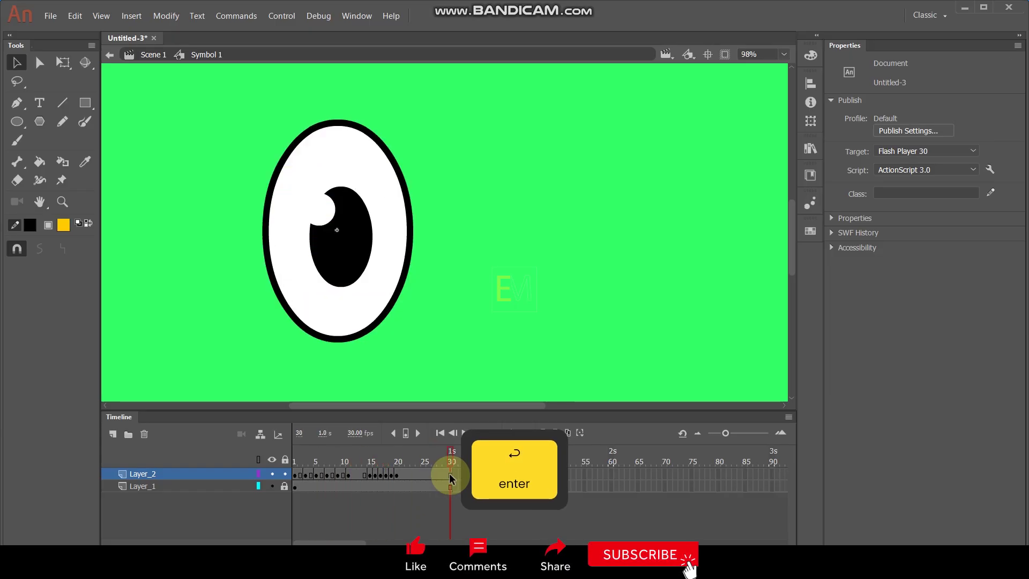
- Return to Scene 1 and place a duplicate of the blinking eye symbol beside the original at about X 609
double_click(223, 324)
left_click_drag(310, 248, 471, 251)
scroll(394, 236, "down", 2)
scroll(468, 209, "up", 2)
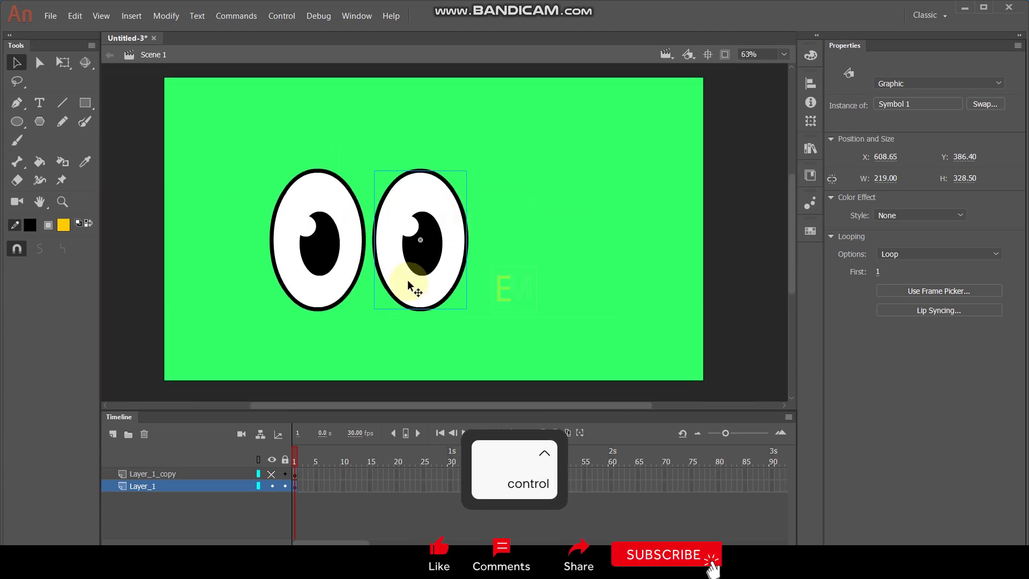
- Test the movie, extend Layer_1 of the main scene to frame 30, and test the movie again at full window size
key("ctrl+Return")
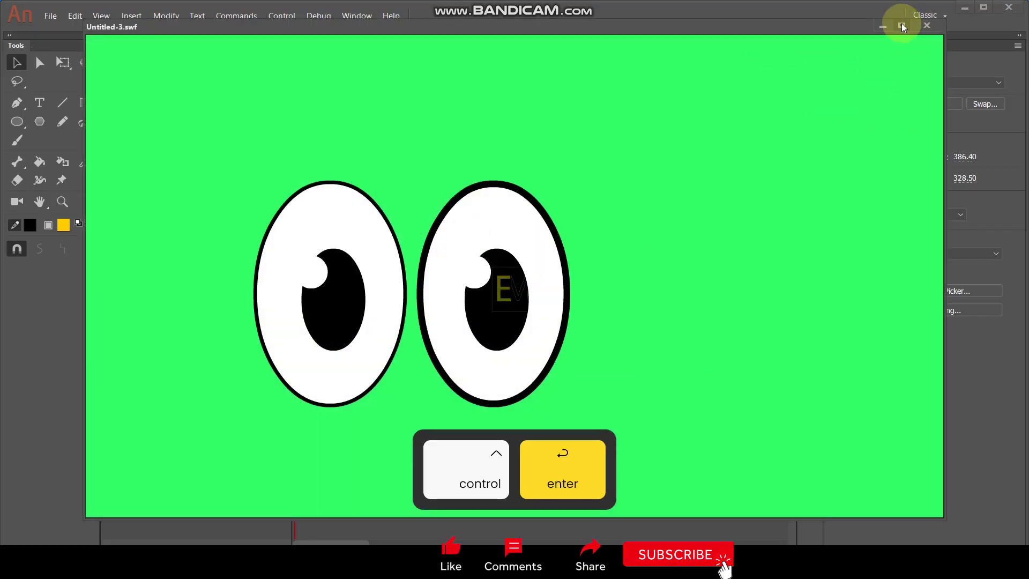
left_click(927, 25)
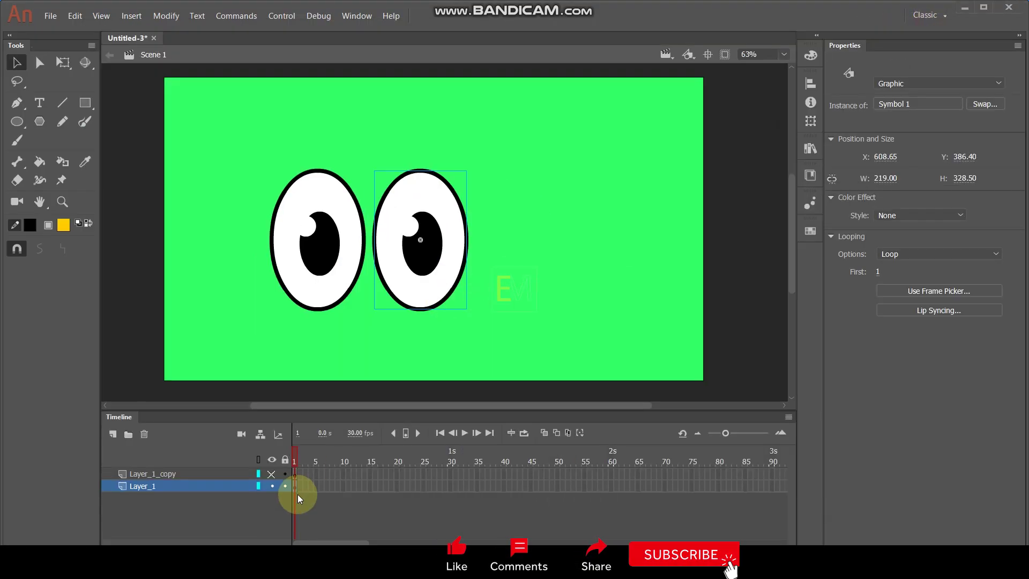
left_click(450, 488)
key("F5")
key("ctrl+Return")
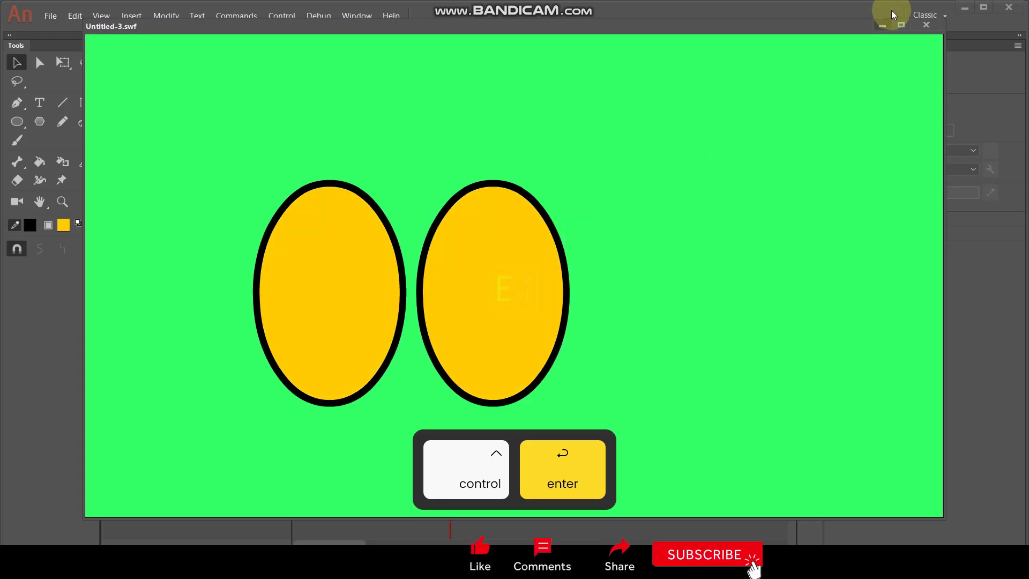
left_click(900, 25)
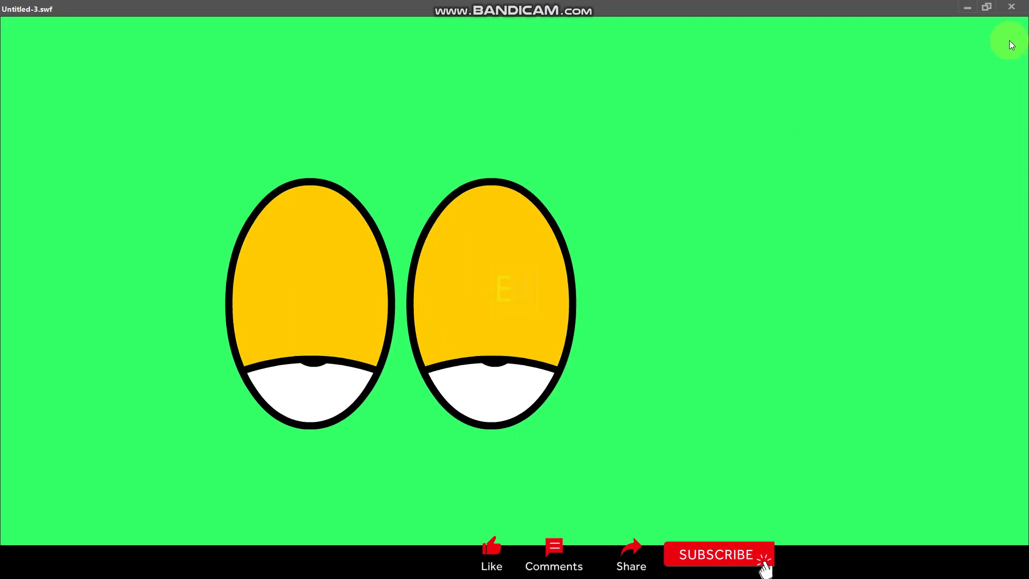
left_click(1011, 6)
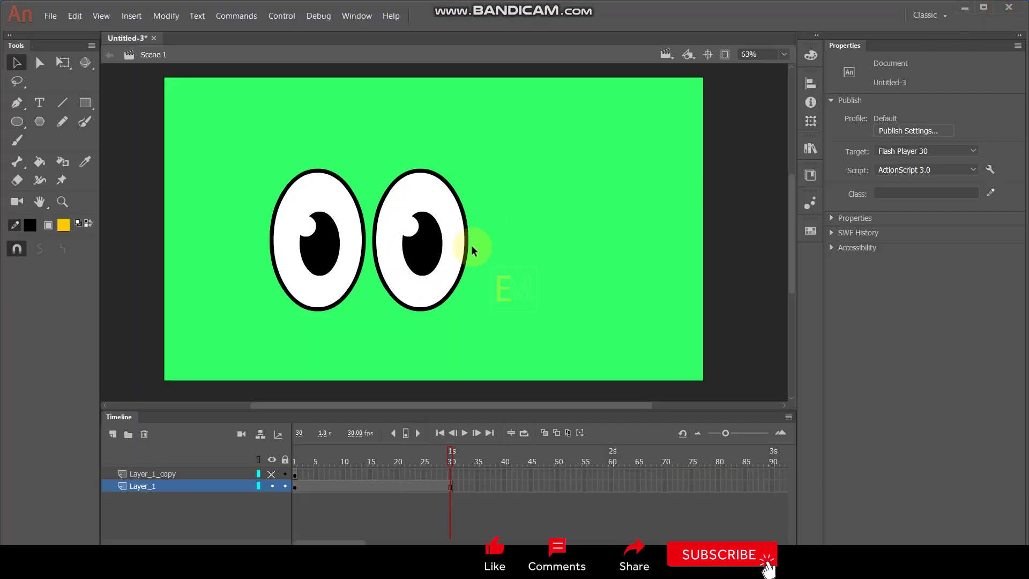
- Show Layer_1_copy, lock Layer_1, and move the original eye shape at frame 1 right of the eye pair to about X 772
left_click(270, 475)
left_click_drag(307, 458, 280, 461)
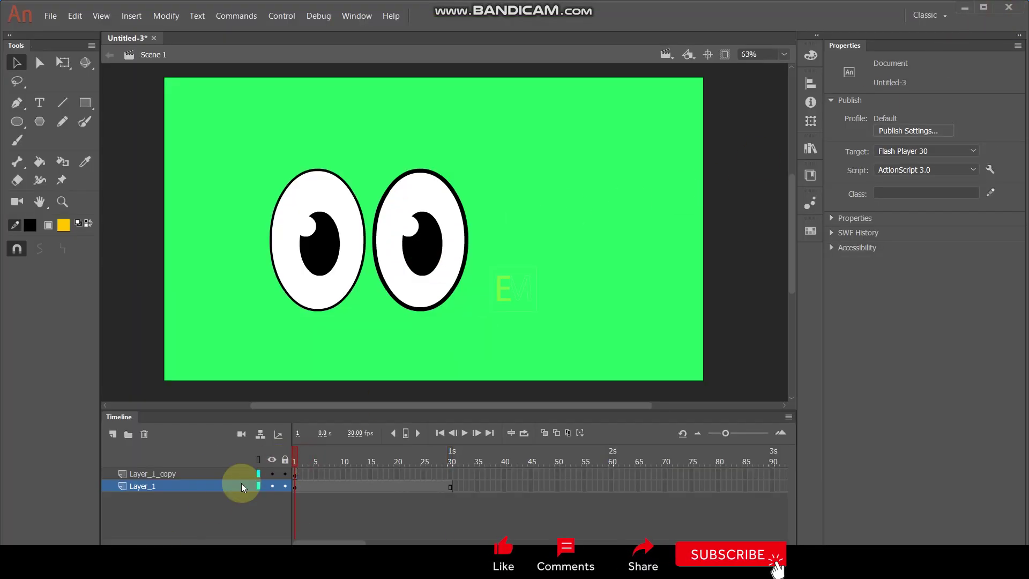
left_click(285, 486)
left_click(200, 473)
left_click_drag(307, 251, 596, 233)
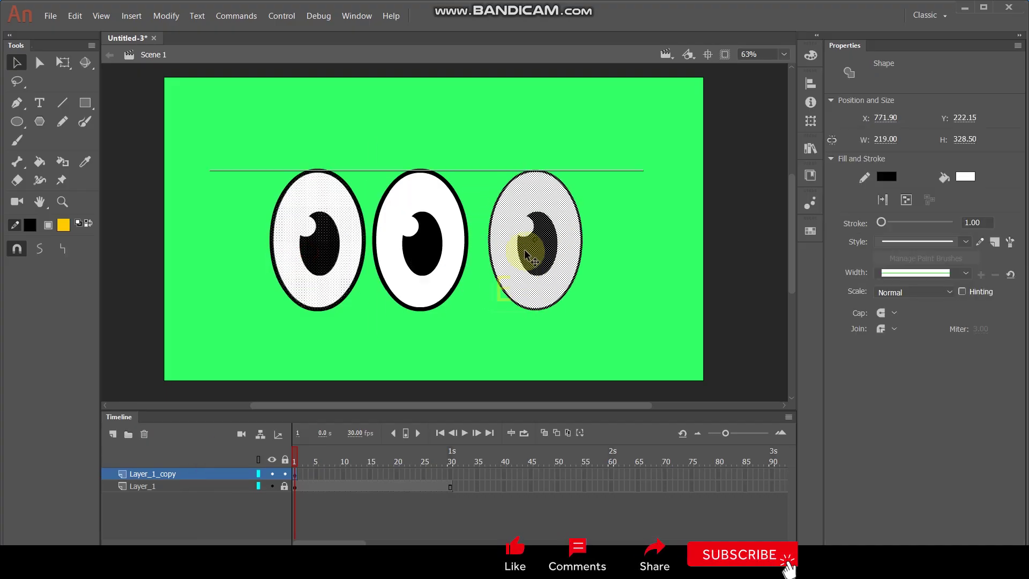
- Unlock Layer_1 and shift both blinking eye symbols left to about X 130
left_click(284, 488)
left_click(246, 485)
left_click_drag(420, 252, 362, 257)
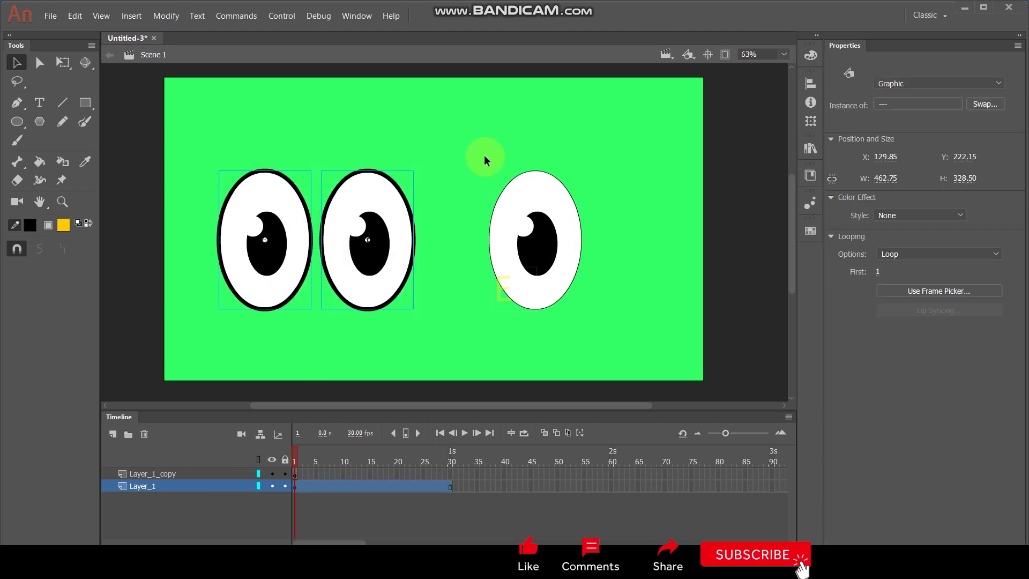
- Lock Layer_1, convert the eye shape on Layer_1_copy to a graphic symbol, and nudge it left to about X 811
left_click(285, 487)
left_click(211, 473)
left_click(513, 202)
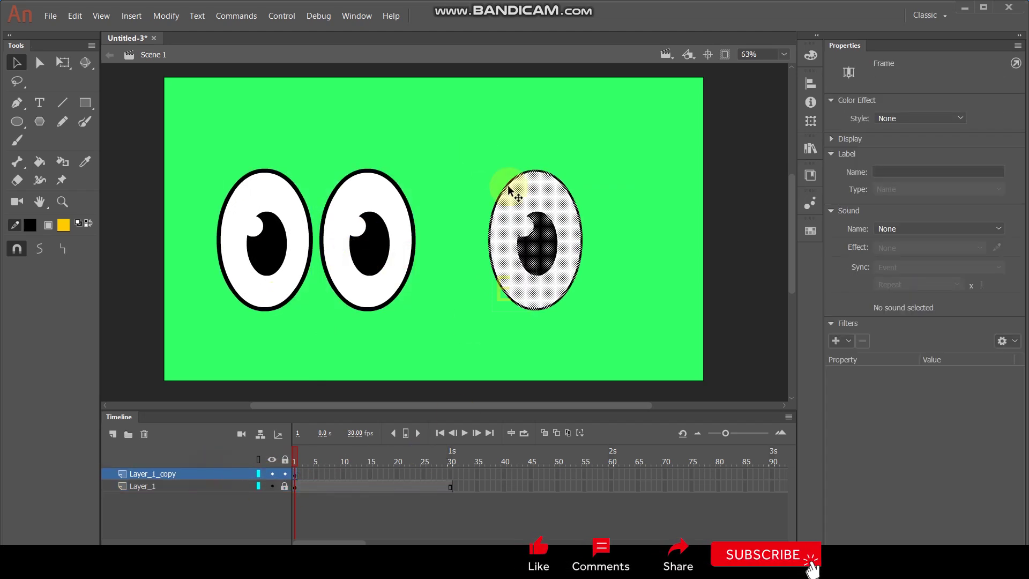
key("F8")
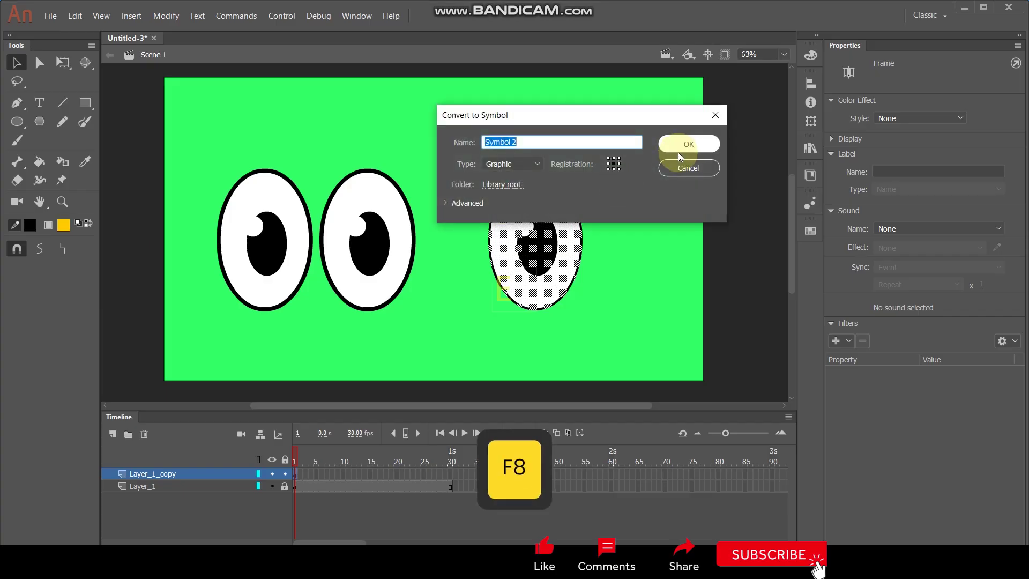
left_click(684, 144)
left_click_drag(560, 257, 529, 259)
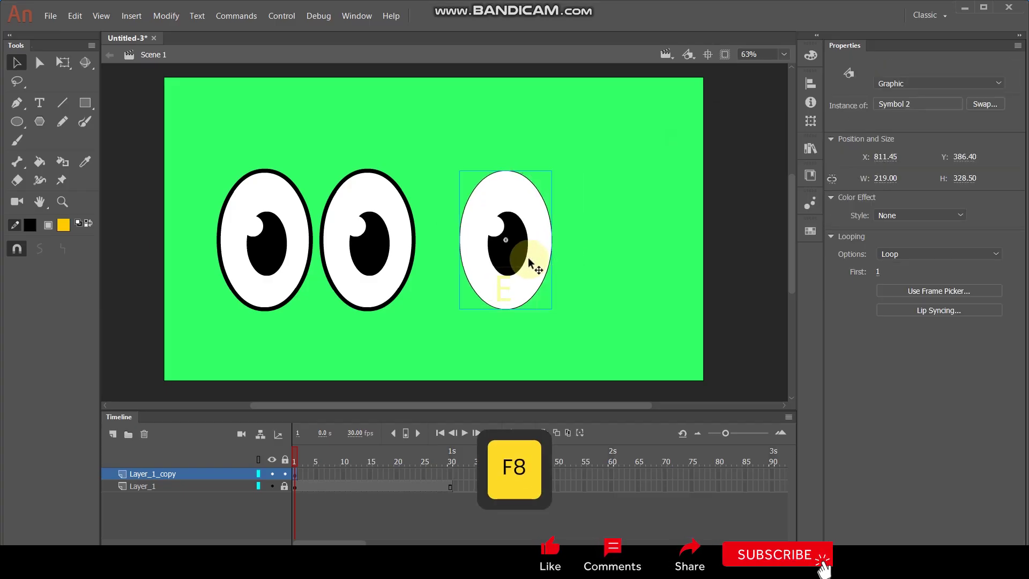
- Inside the new eye symbol, cut the thin eye outline and paste it in place on a new layer
double_click(529, 260)
left_click(578, 240)
scroll(576, 239, "up", 2)
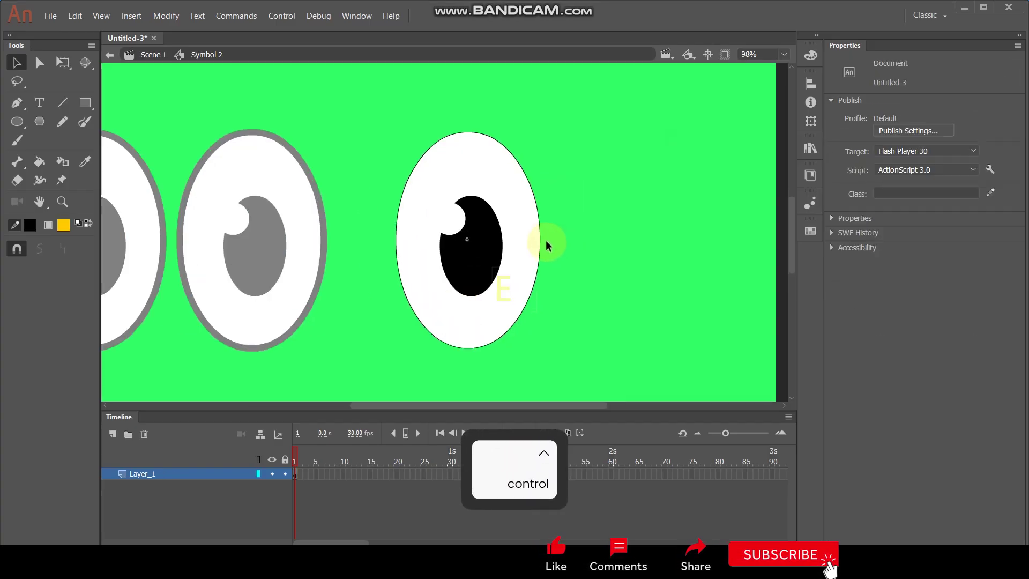
left_click(538, 239)
key("ctrl+x")
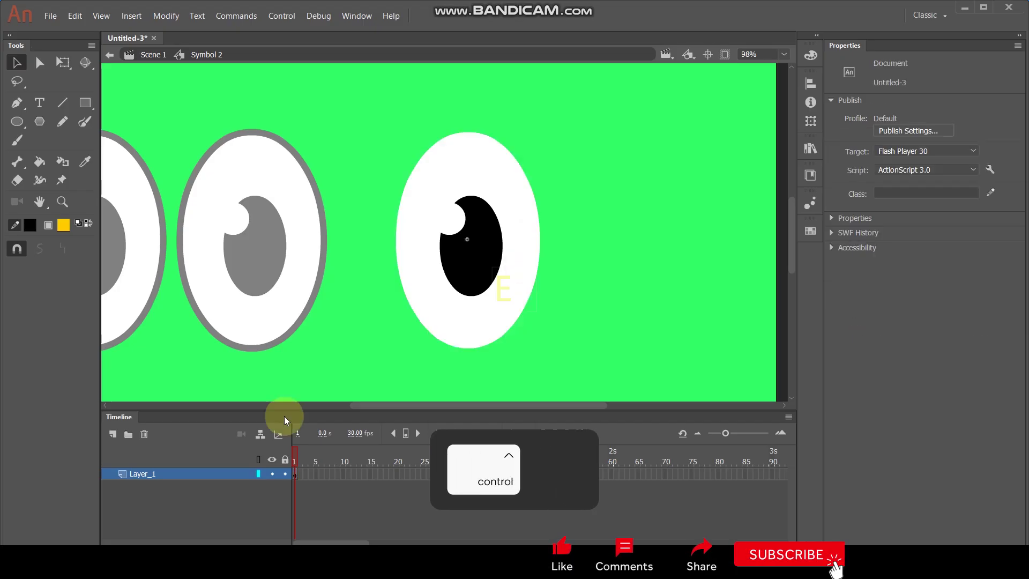
left_click(112, 435)
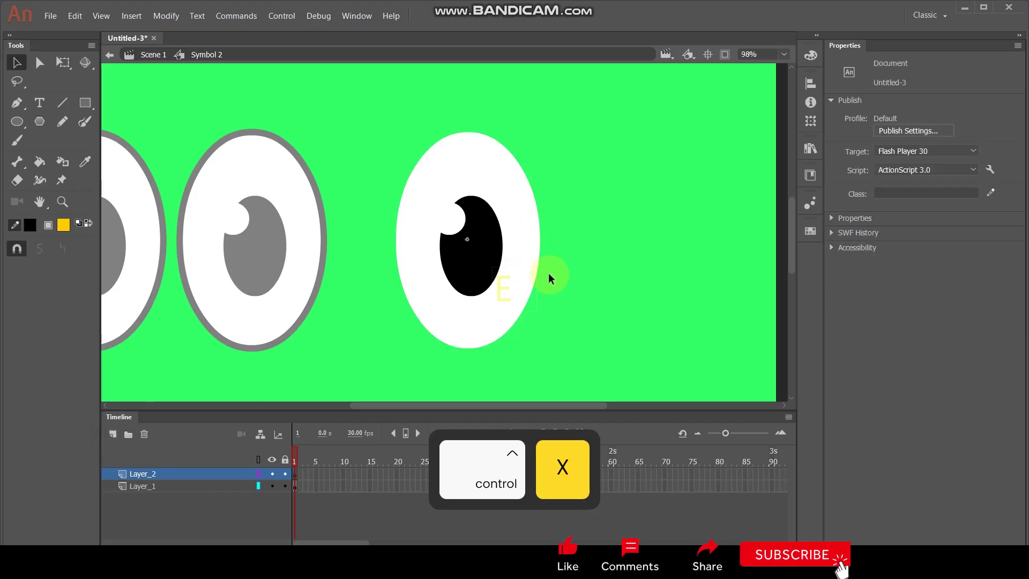
key("ctrl+shift+v")
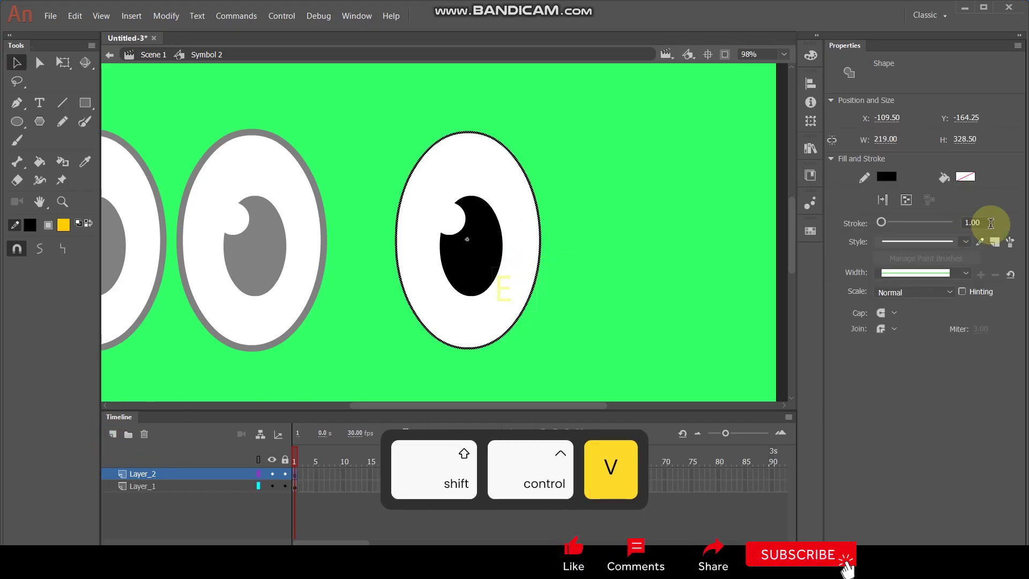
- Set the stroke of the pasted eye outline to 4
left_click_drag(988, 221, 933, 225)
type("4")
key("Return")
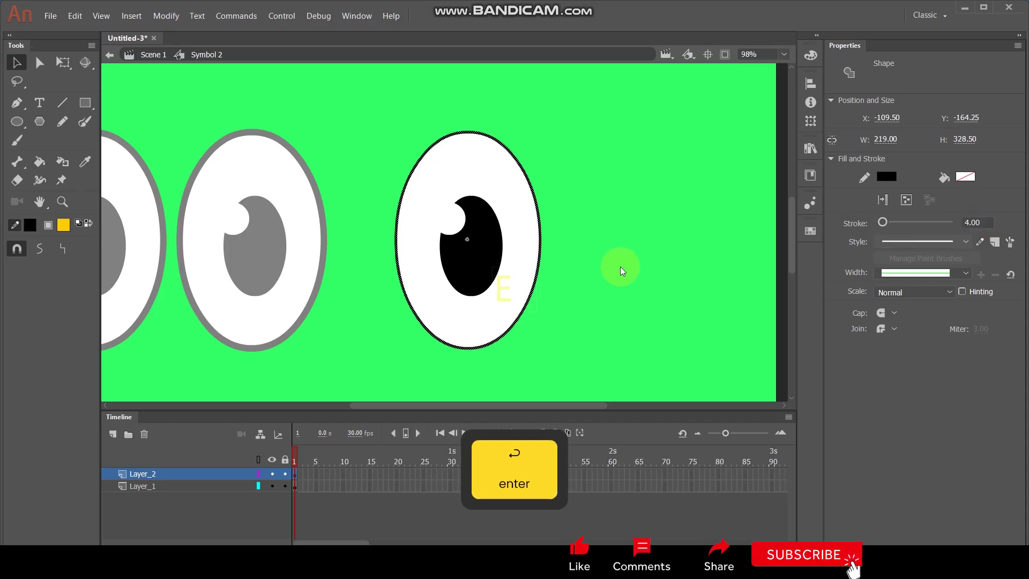
left_click(626, 230)
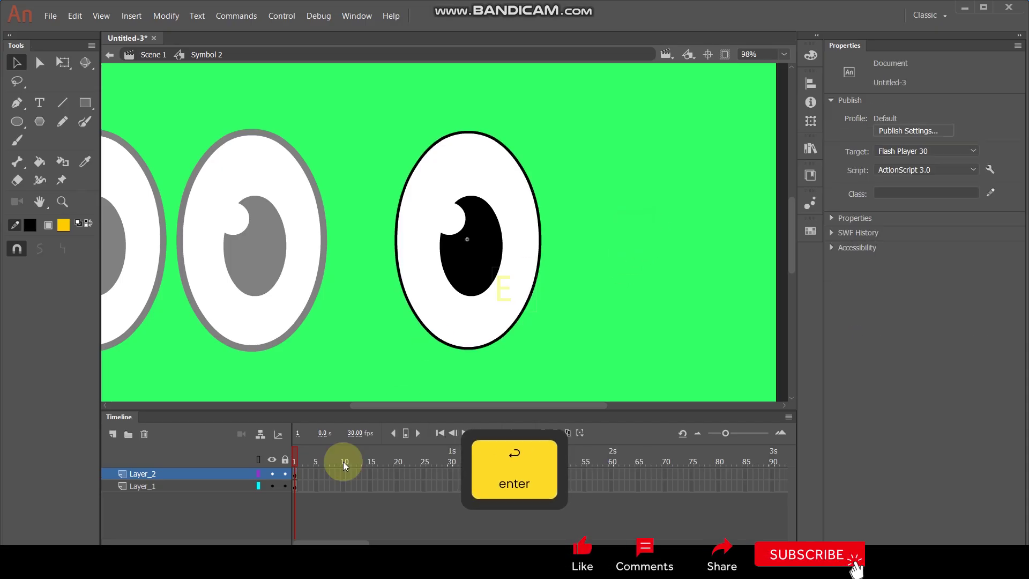
- Extend Layer_1 of the symbol to frame 30 and insert a keyframe at frame 3 of Layer_2
left_click(448, 488)
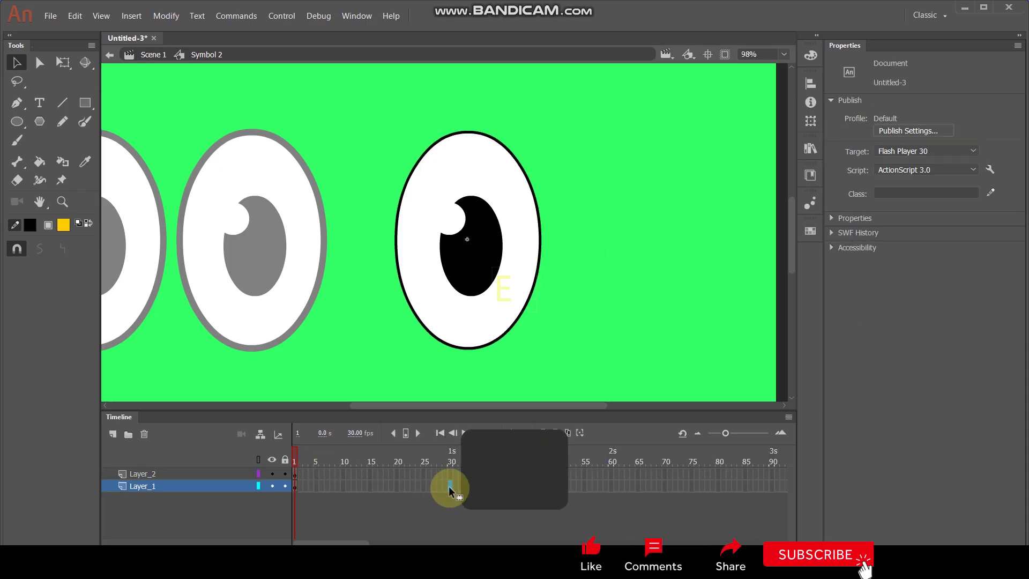
key("F5")
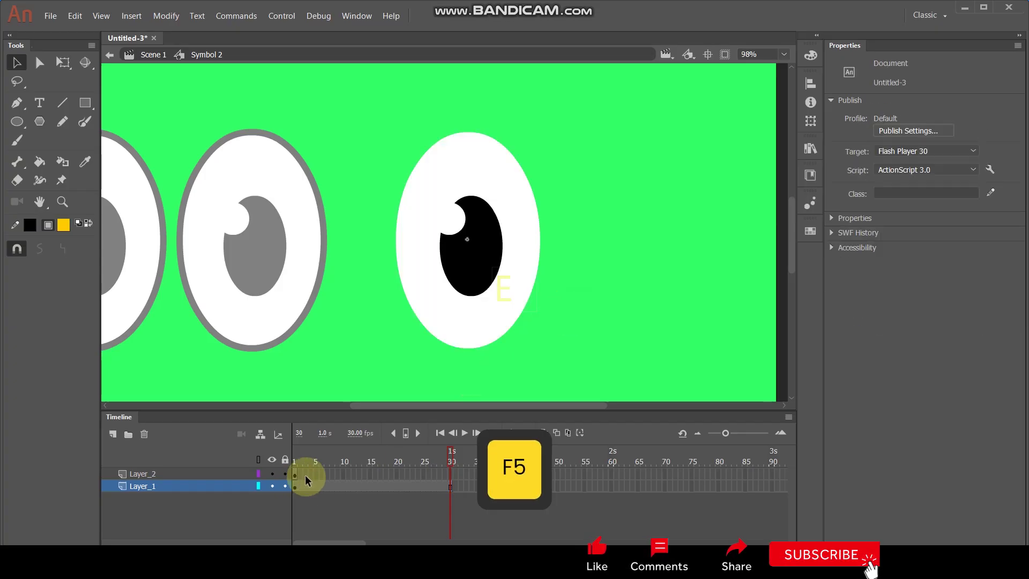
left_click(306, 474)
key("F6")
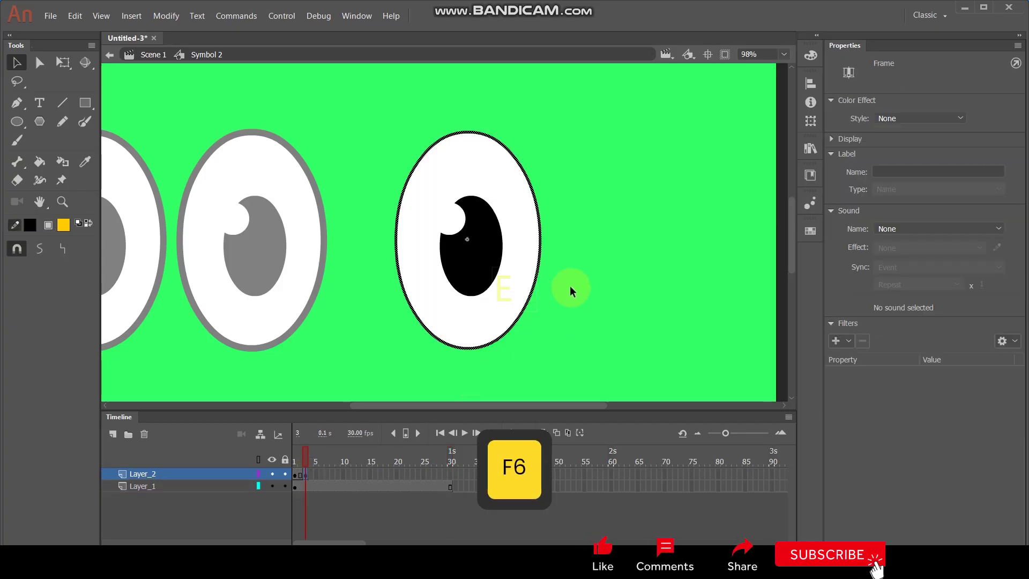
- Draw a horizontal line across the upper part of the eye, slightly wider than the outline, and bend its middle upward
left_click(570, 289)
scroll(476, 140, "up", 1)
left_click(61, 120)
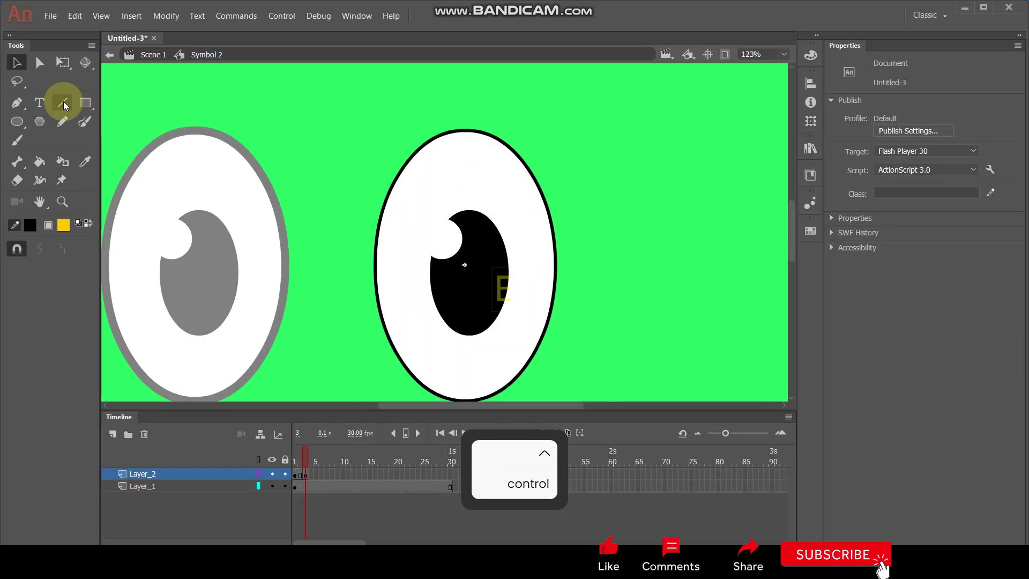
left_click(63, 103)
left_click_drag(380, 176, 560, 178)
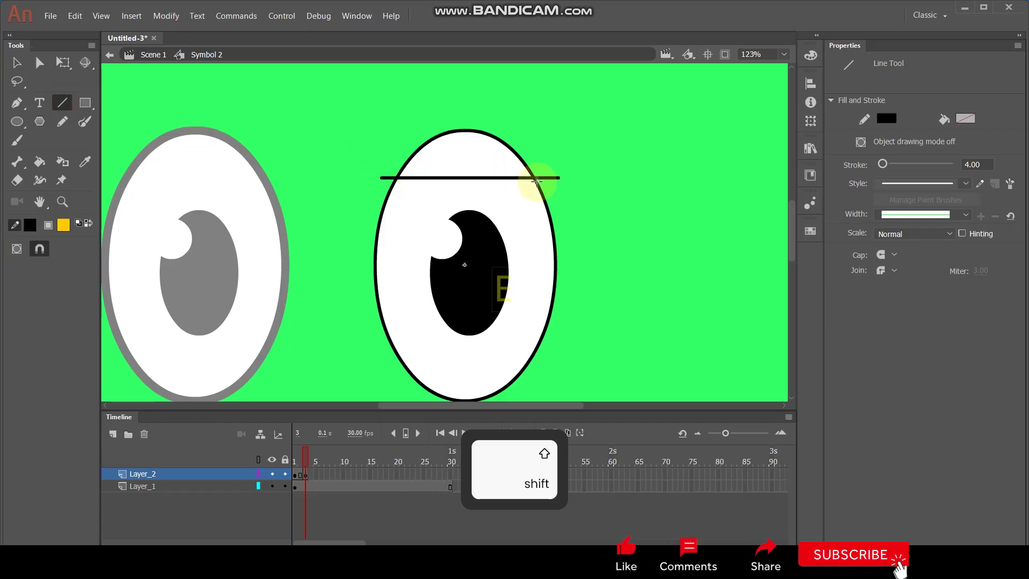
key("v")
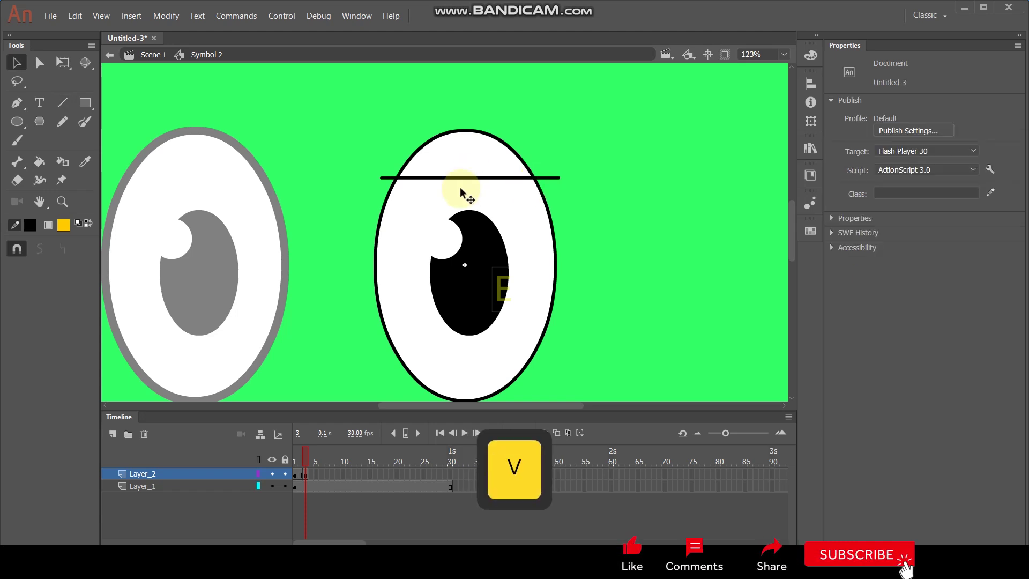
left_click_drag(468, 174, 467, 165)
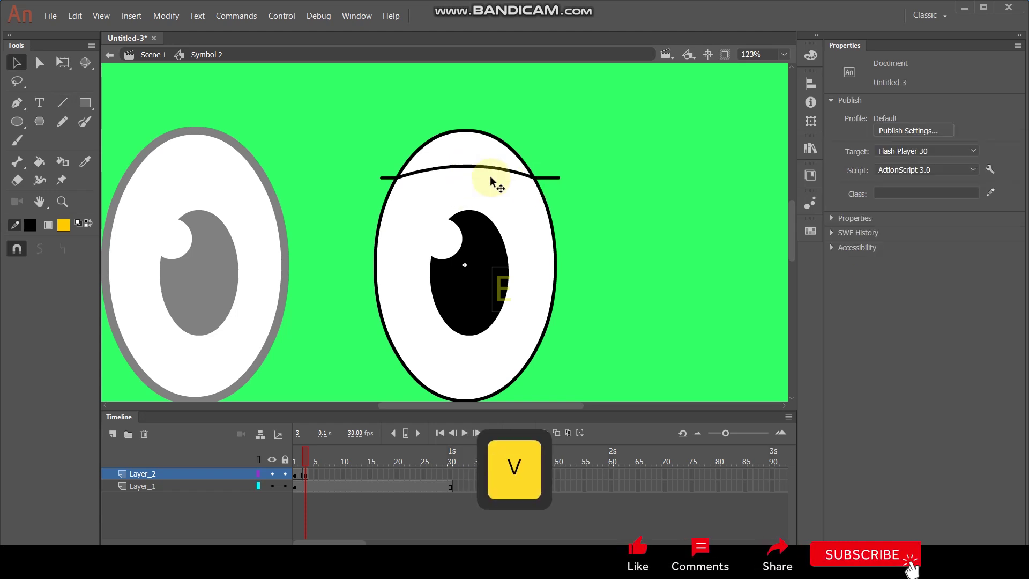
- Fill the area above the eyelid line with the yellow and delete the outline above it and the overhanging line ends
key("k")
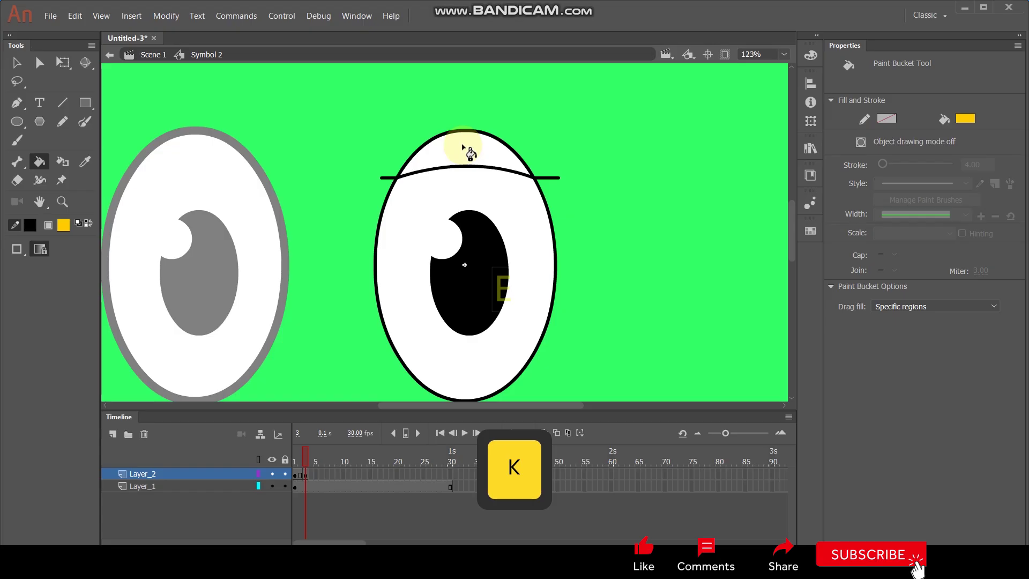
left_click(464, 148)
left_click(16, 63)
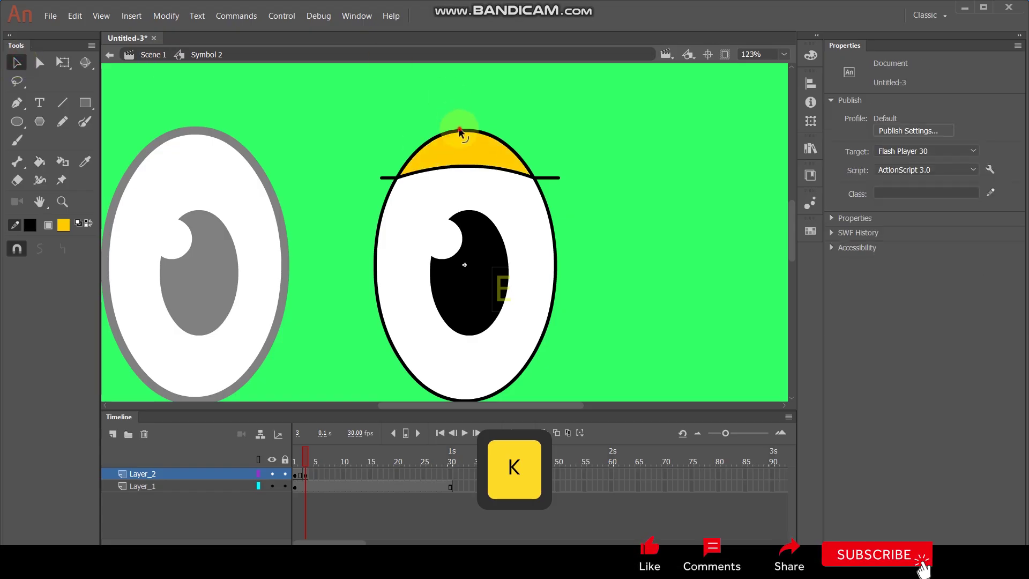
left_click(459, 131)
key("Delete")
left_click(381, 177)
key("Delete")
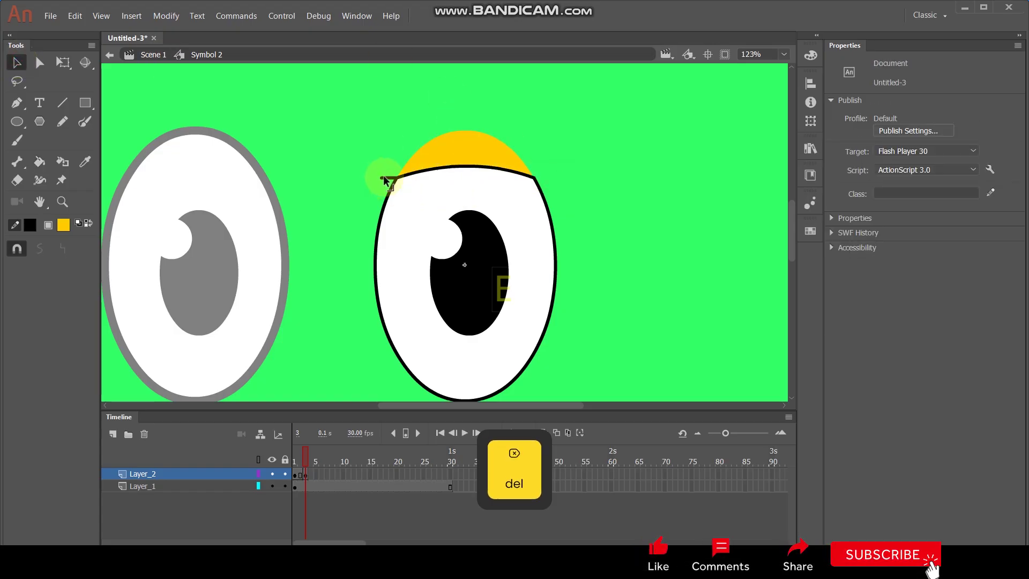
- Insert a keyframe at frame 5 of Layer_2 and draw a second, upward-curved eyelid line across the top of the pupil
left_click(316, 474)
key("F6")
left_click(664, 284)
key("n")
mouse_move(367, 230)
left_mouse_down()
mouse_move(545, 221)
mouse_move(561, 230)
left_mouse_up()
key("v")
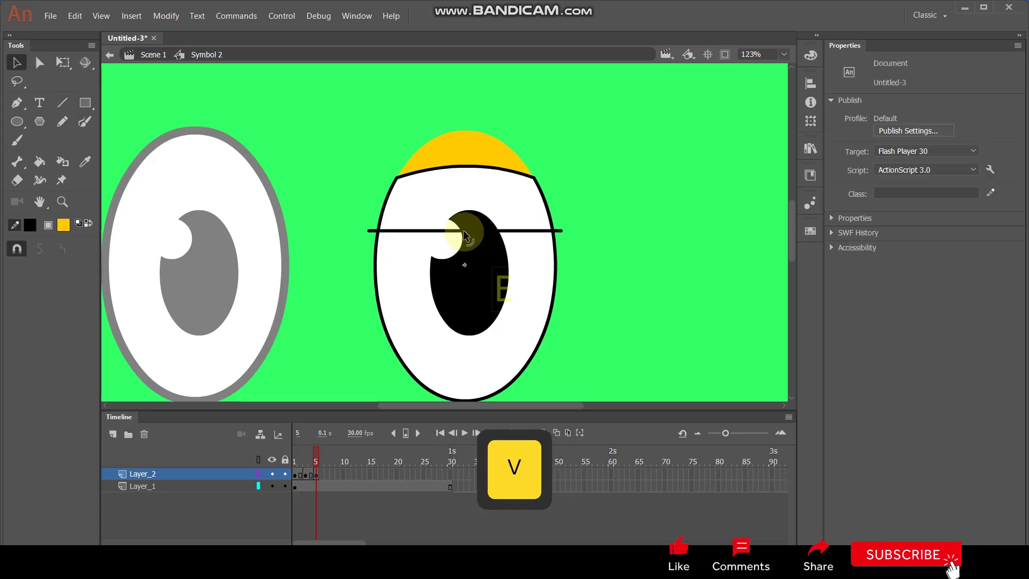
- Fill the band above the second eyelid line with the yellow, then delete the old eyelid line, side outlines and overhanging line ends
key("k")
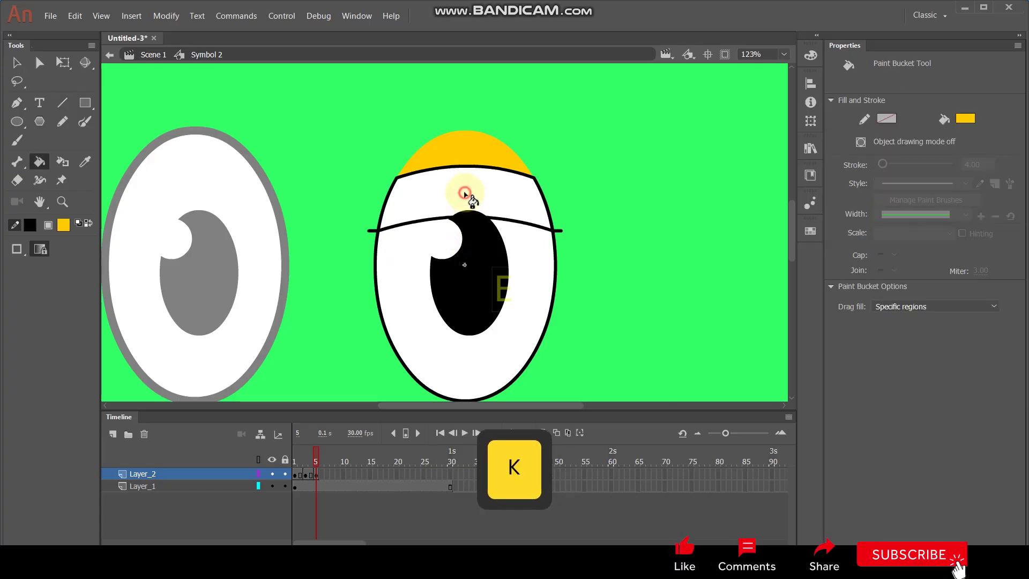
left_click(463, 194)
left_click(14, 65)
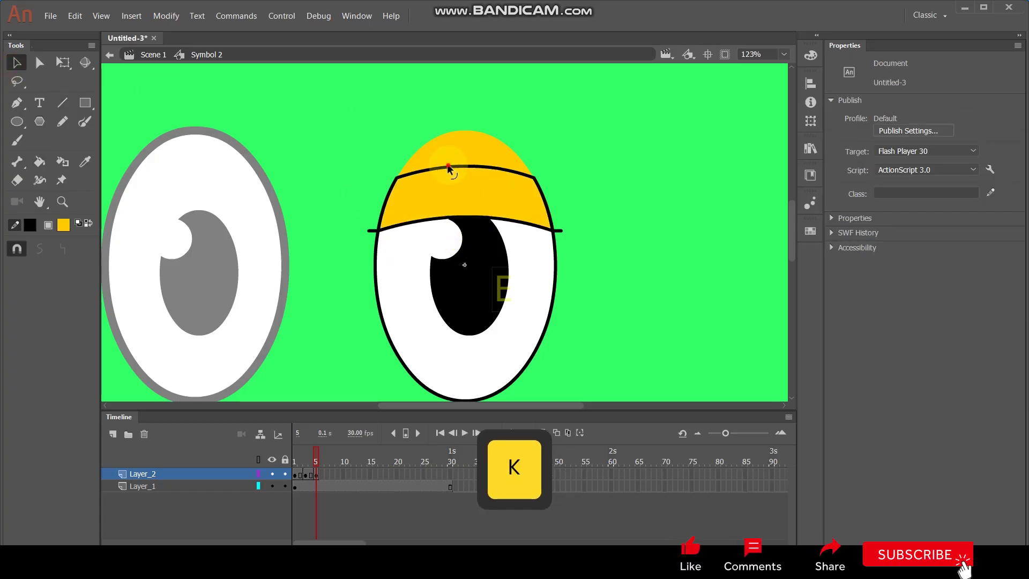
left_click(448, 167)
key("Delete")
left_click(545, 203)
key("Delete")
left_click(384, 210)
key("Delete")
left_click(558, 231)
key("Delete")
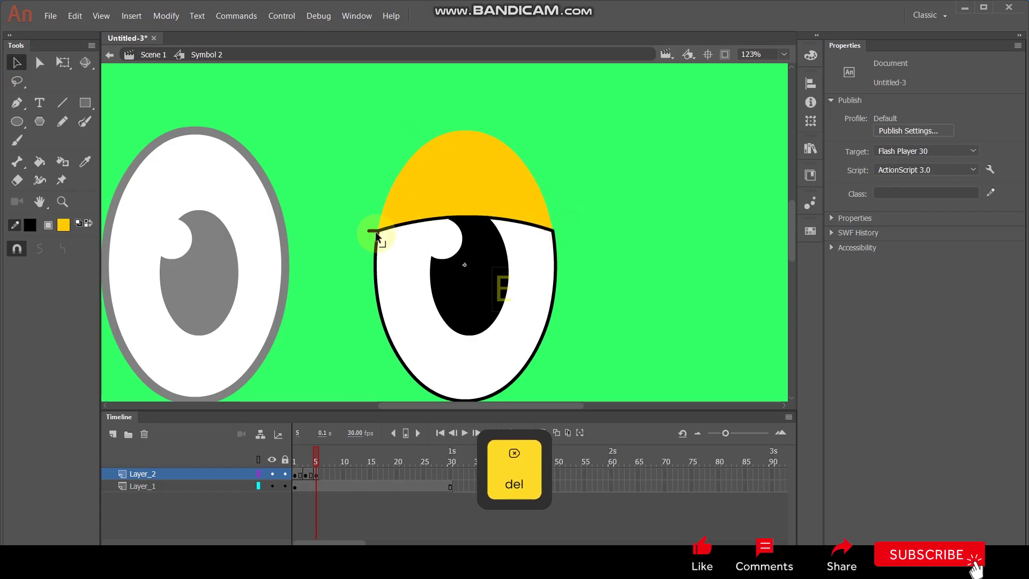
- Insert a keyframe at frame 7 of Layer_2 and draw a third, upward-curved eyelid line across the middle of the pupil
left_click(327, 474)
key("F6")
left_click(595, 268)
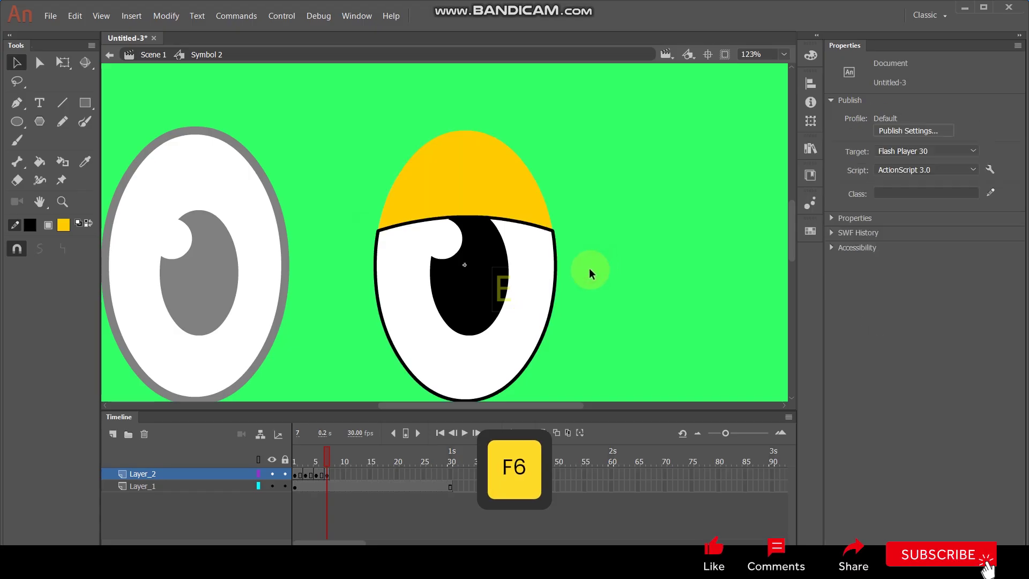
key("n")
left_click_drag(362, 280, 586, 279)
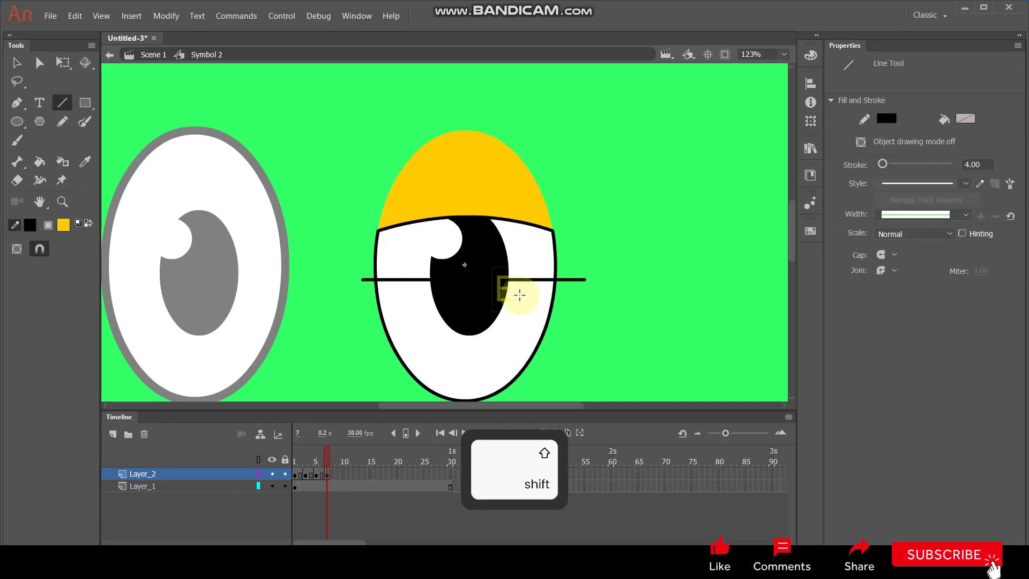
key("v")
left_click_drag(463, 280, 464, 266)
- Fill the area above the third eyelid line with the yellow and delete the previous eyelid line, side outlines and overhanging ends
key("k")
left_click(472, 243)
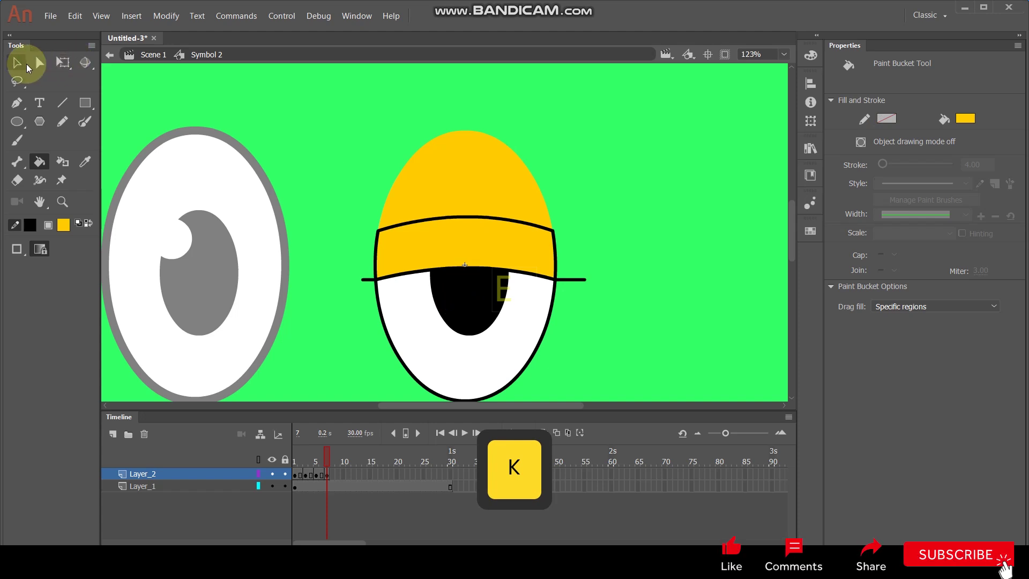
left_click(26, 63)
left_click(574, 281)
key("Delete")
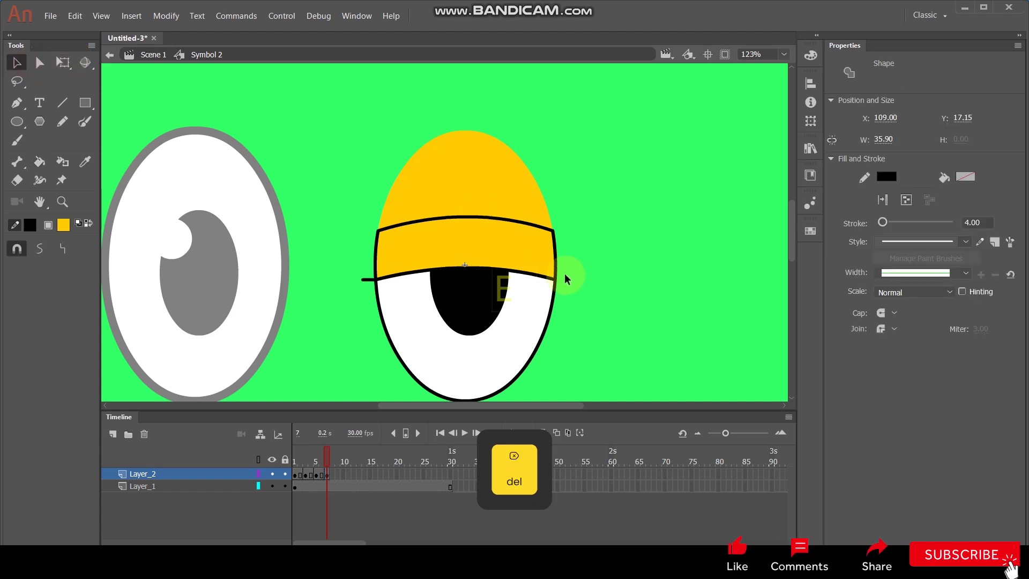
left_click(517, 224)
key("Delete")
left_click(373, 258)
key("Delete")
left_click(365, 284)
key("Delete")
- Insert a keyframe at frame 9 of Layer_2 and draw a slightly upward-curved eyelid line near the bottom of the pupil
left_click(336, 473)
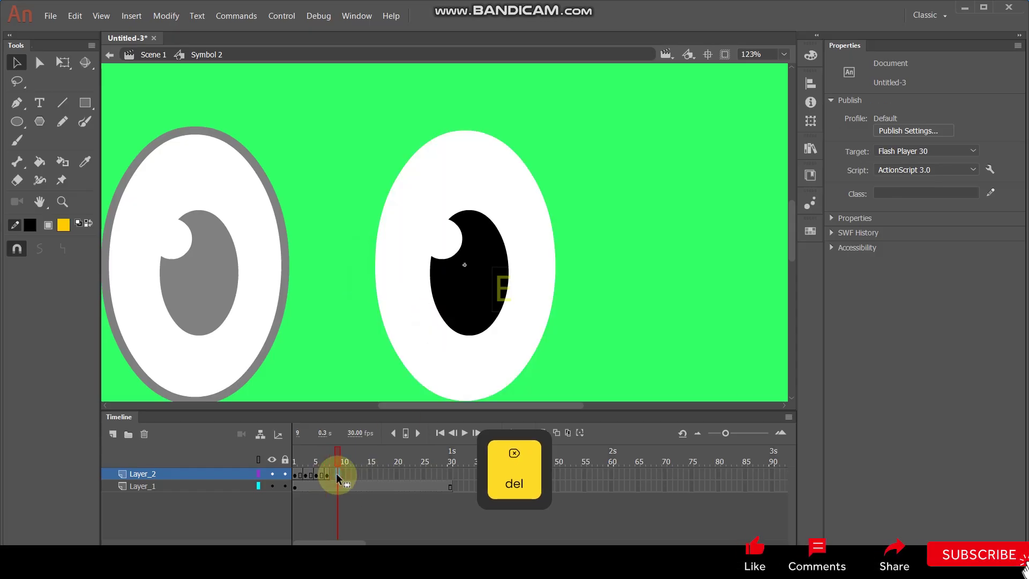
key("F6")
left_click(621, 286)
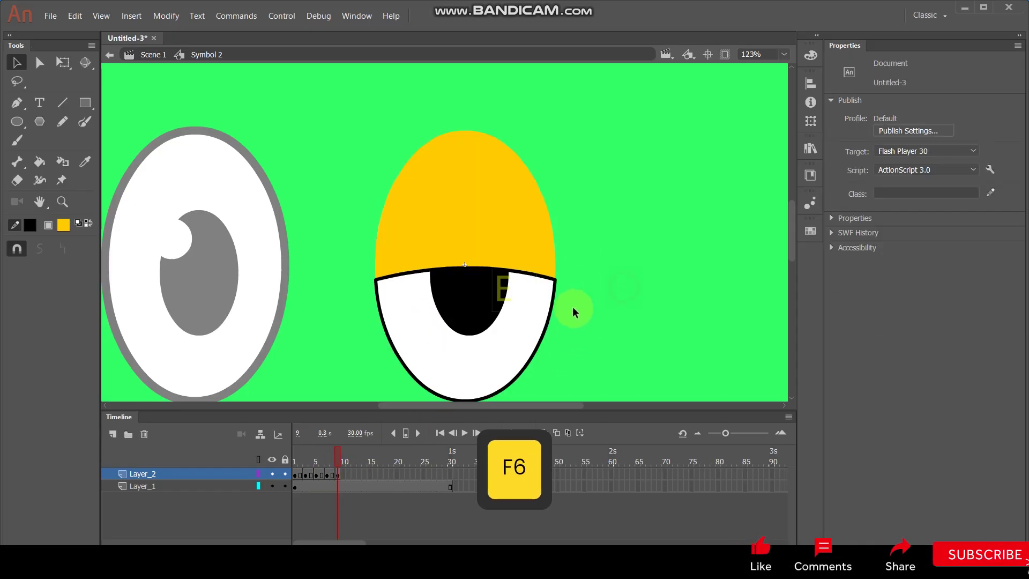
scroll(561, 294, "down", 3)
scroll(561, 293, "up", 3)
key("n")
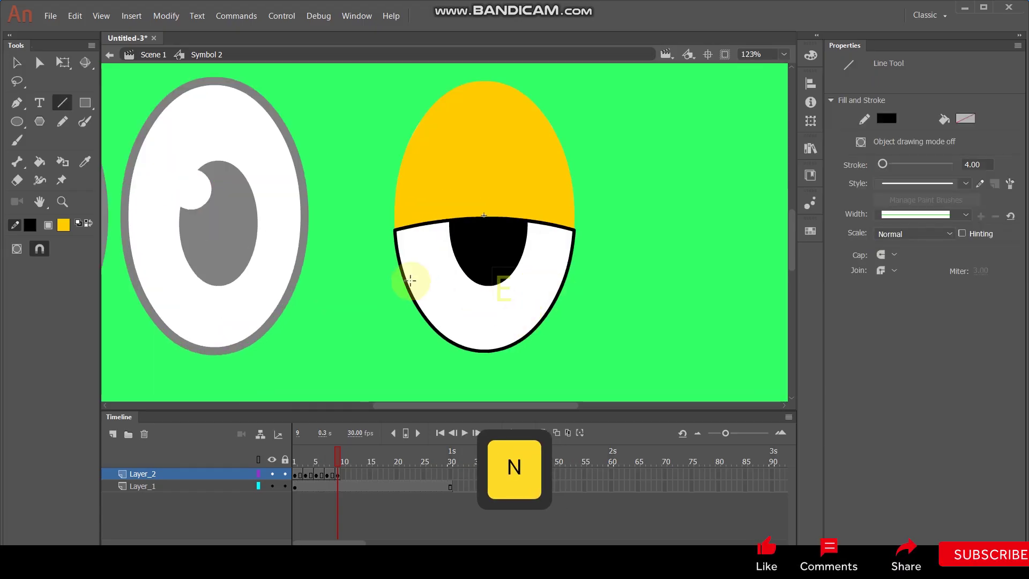
left_click_drag(397, 287, 602, 287)
key("v")
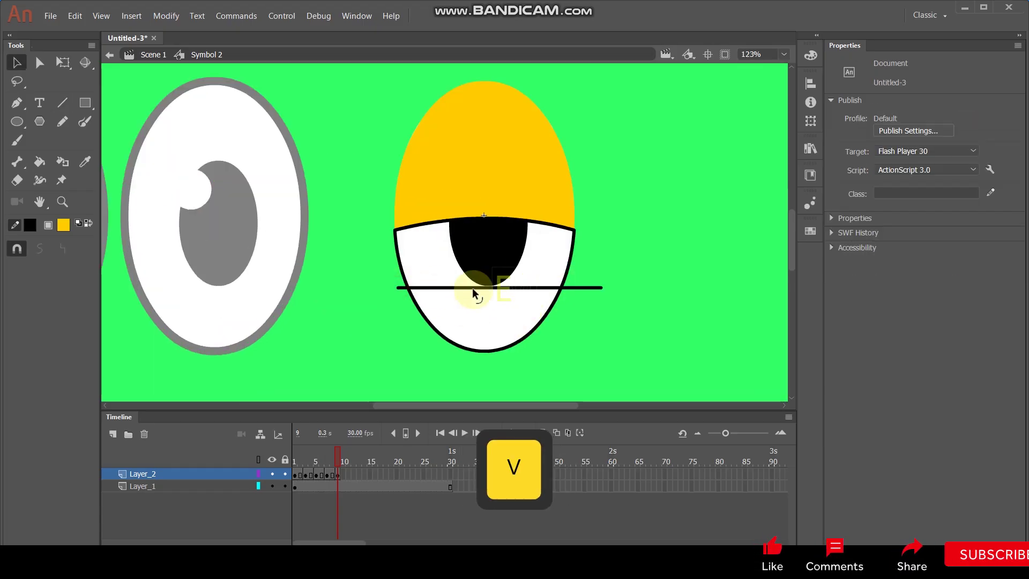
left_click_drag(490, 289, 493, 282)
- Fill the area above the lowest eyelid line with the yellow and delete the previous eyelid line, side outlines and overhanging ends
key("k")
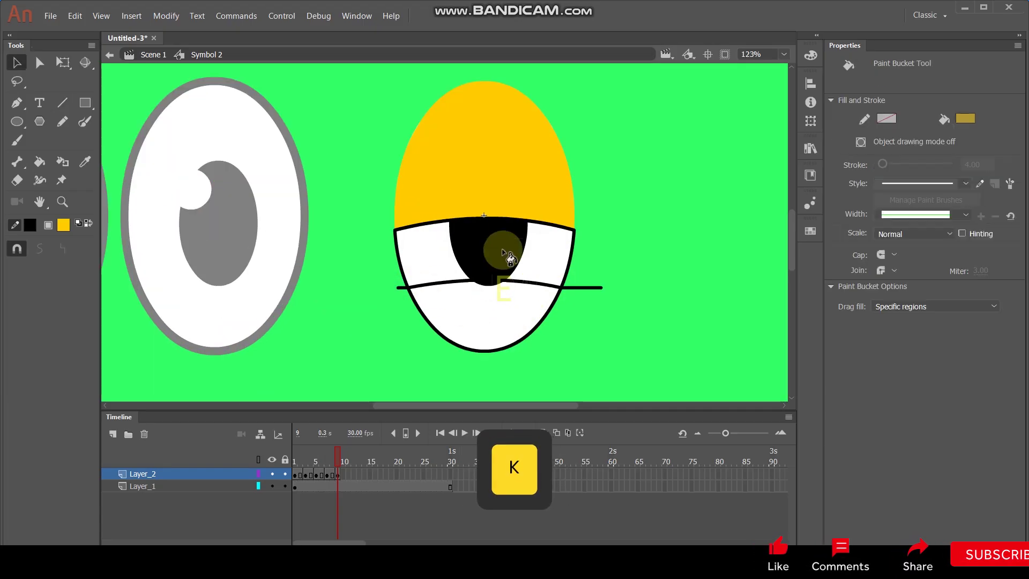
left_click(547, 248)
left_click(17, 63)
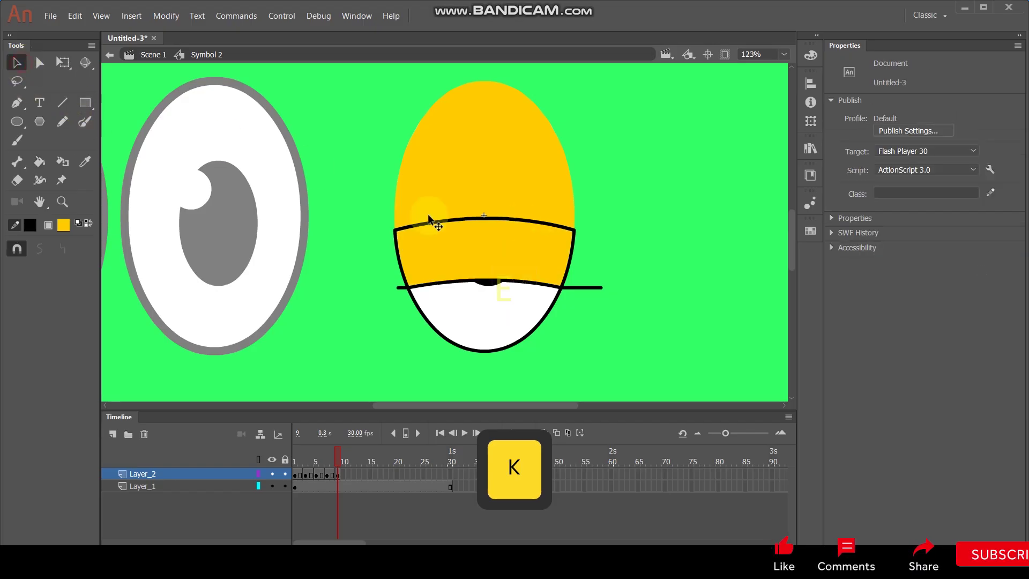
left_click(443, 217)
key("Delete")
left_click(571, 251)
key("Delete")
left_click(580, 288)
key("Delete")
left_click(399, 289)
key("Delete")
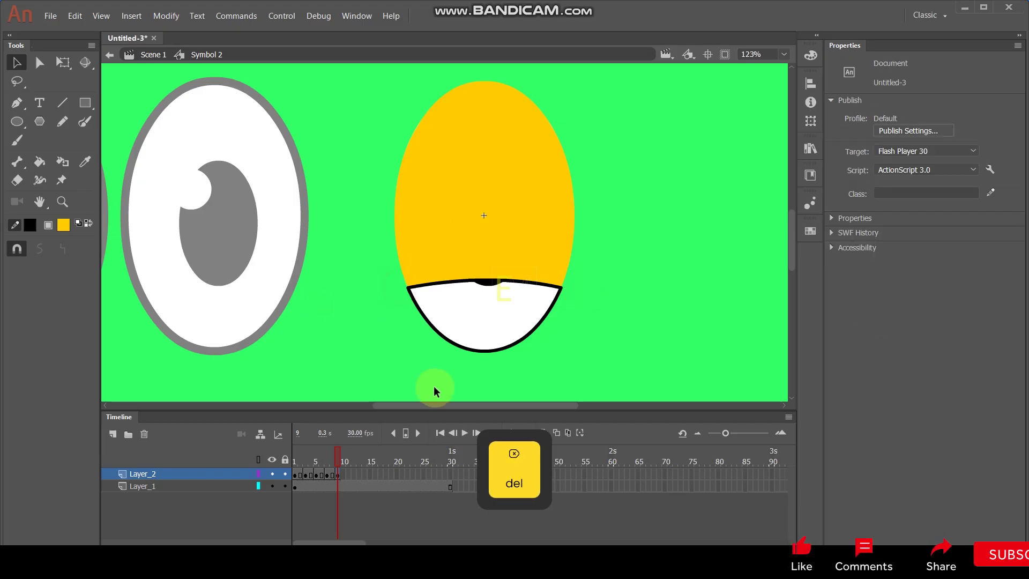
- Insert a keyframe at frame 11 of Layer_2, fill the remaining white of the eye with the yellow and delete the eyelid line
left_click(335, 480)
left_click(347, 474)
key("F6")
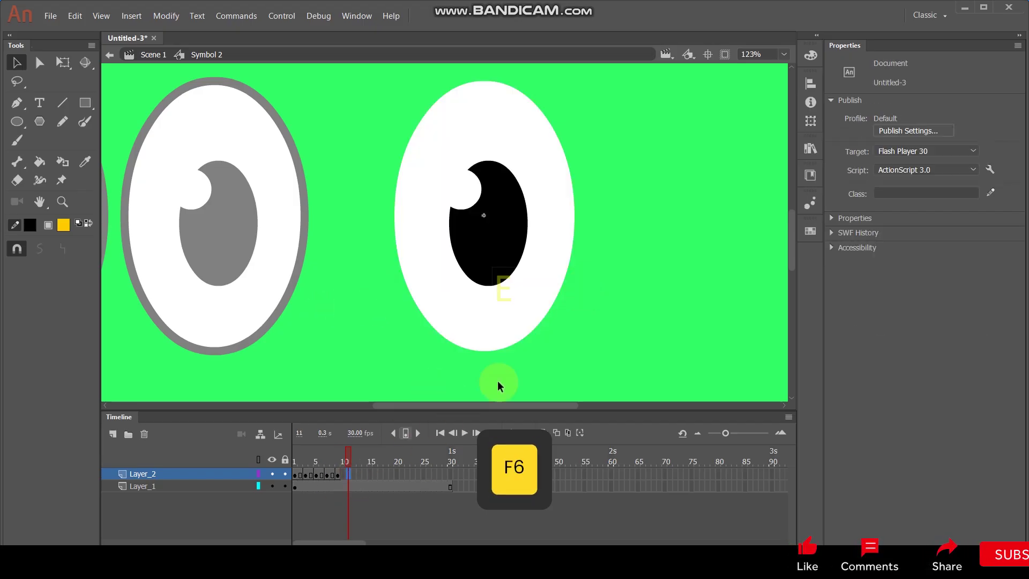
left_click(578, 294)
key("k")
left_click(489, 300)
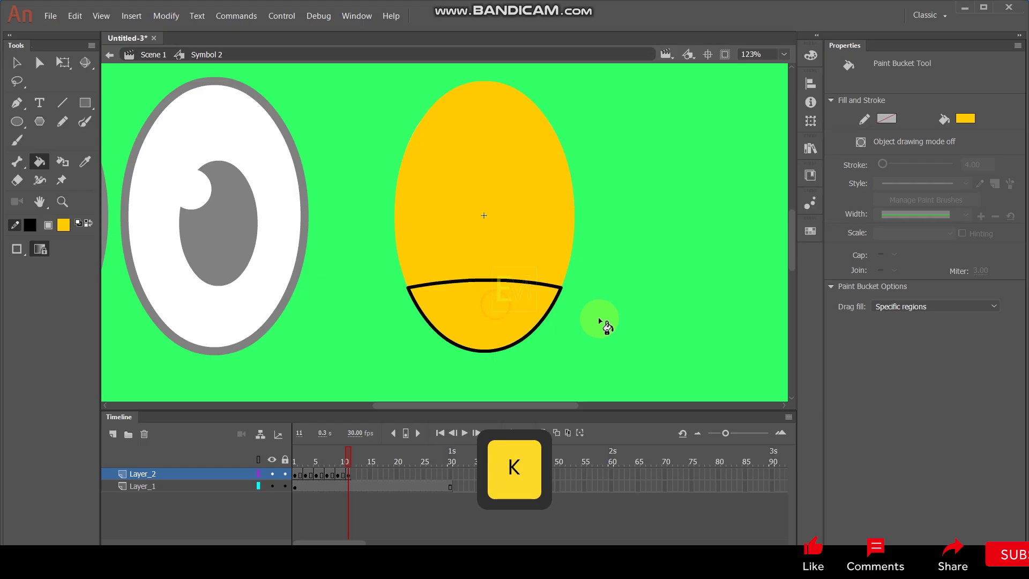
left_click(17, 63)
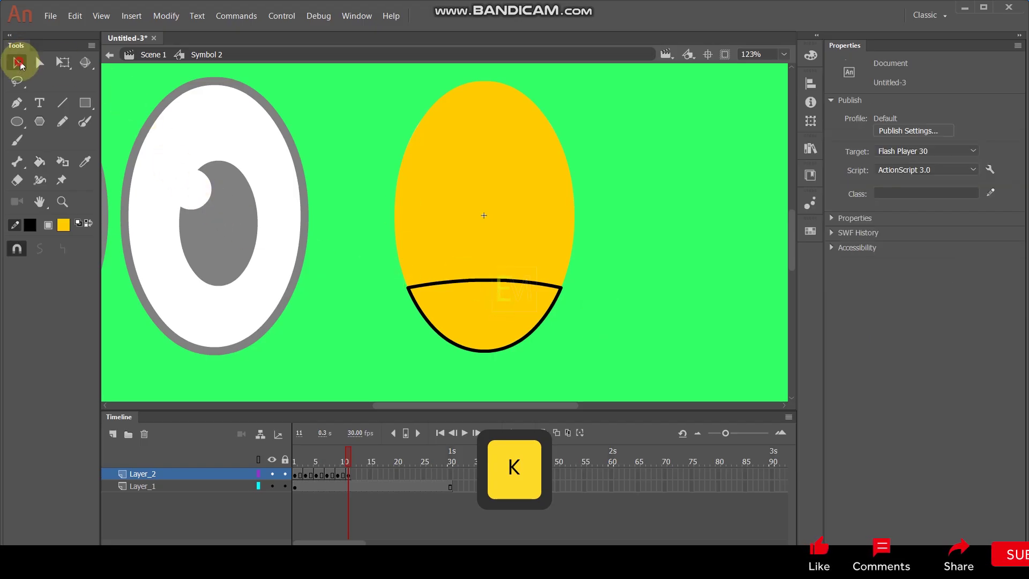
left_click(481, 279)
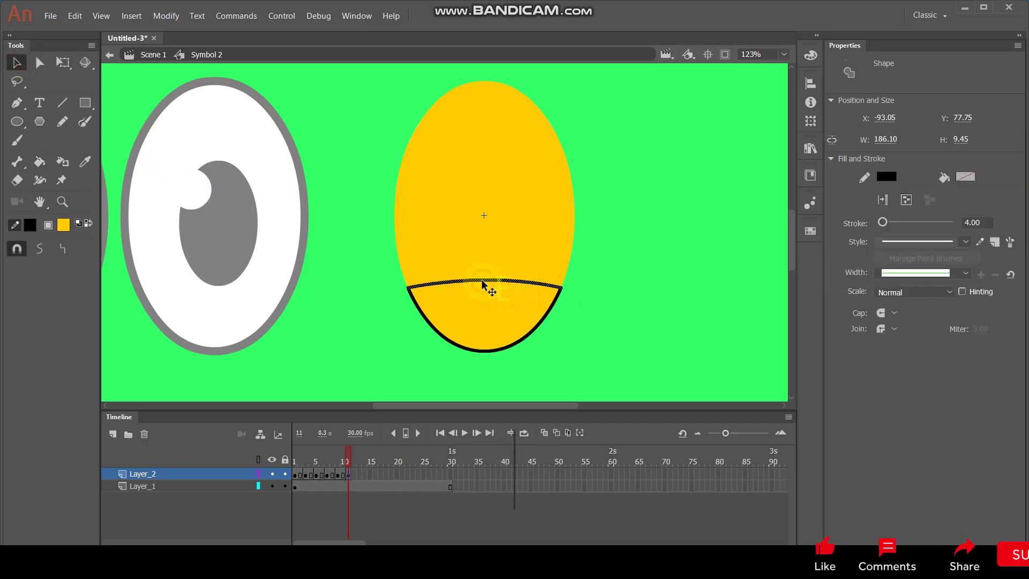
key("Delete")
key("Delete")
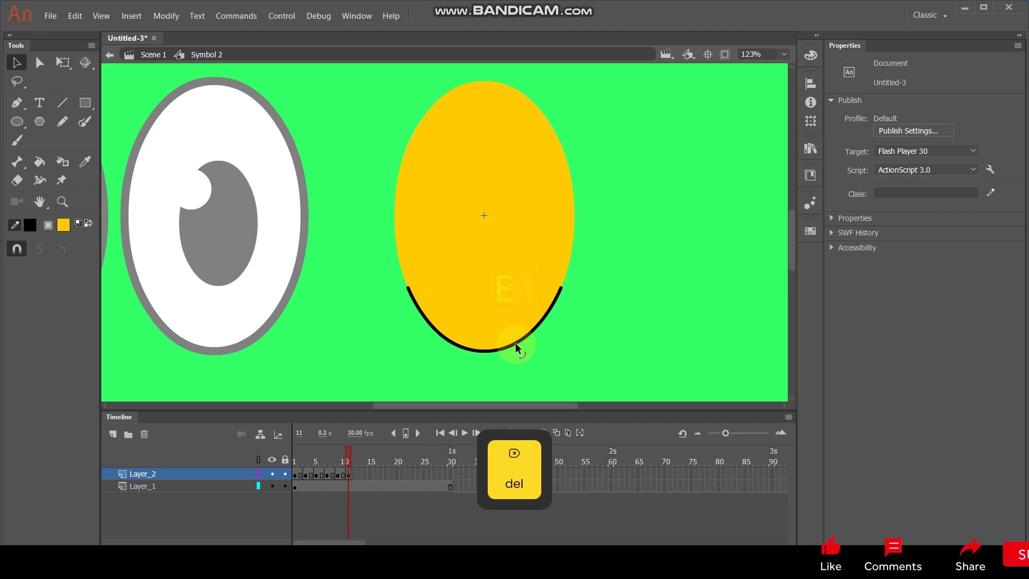
- Apply Width Profile 1 to the remaining outline along the bottom of the closed eye
left_click(515, 345)
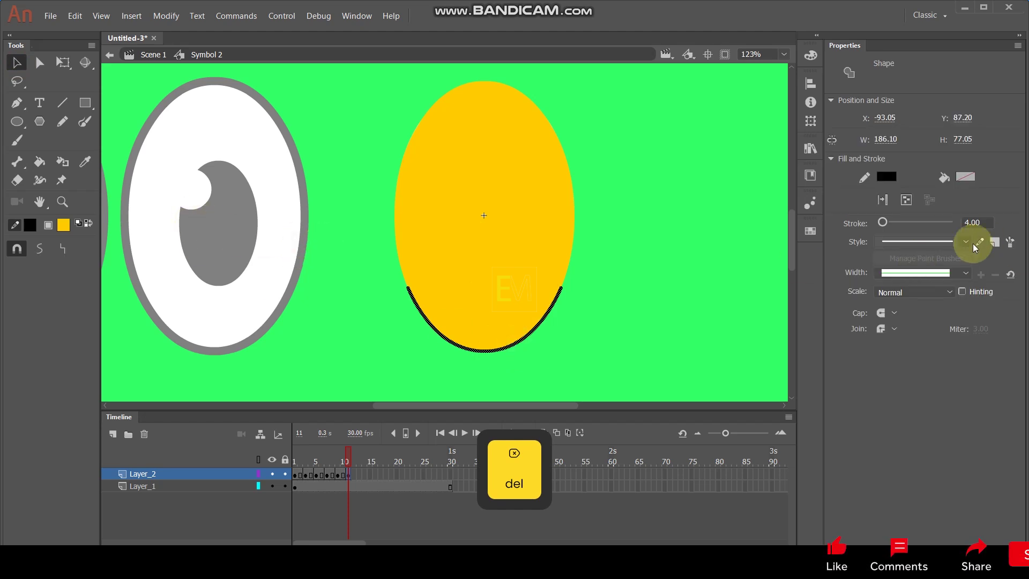
left_click(968, 274)
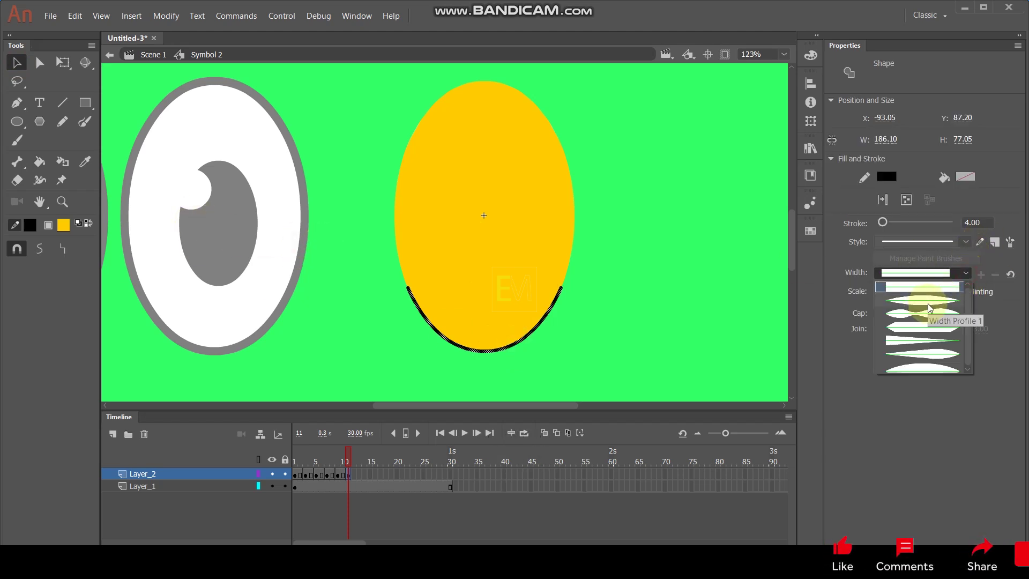
left_click(927, 303)
left_click(654, 298)
- Draw three short eyelashes below the closed eye: one vertical in the middle and one slanting outward on each side
scroll(497, 361, "up", 3)
key("space")
left_click_drag(608, 343, 608, 300)
left_click(62, 102)
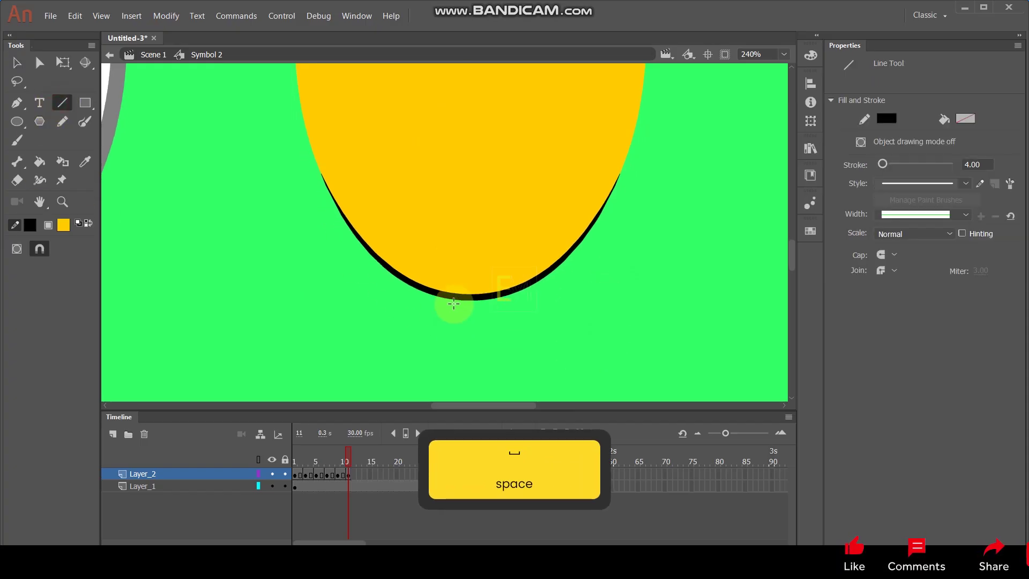
left_click_drag(464, 296, 463, 370)
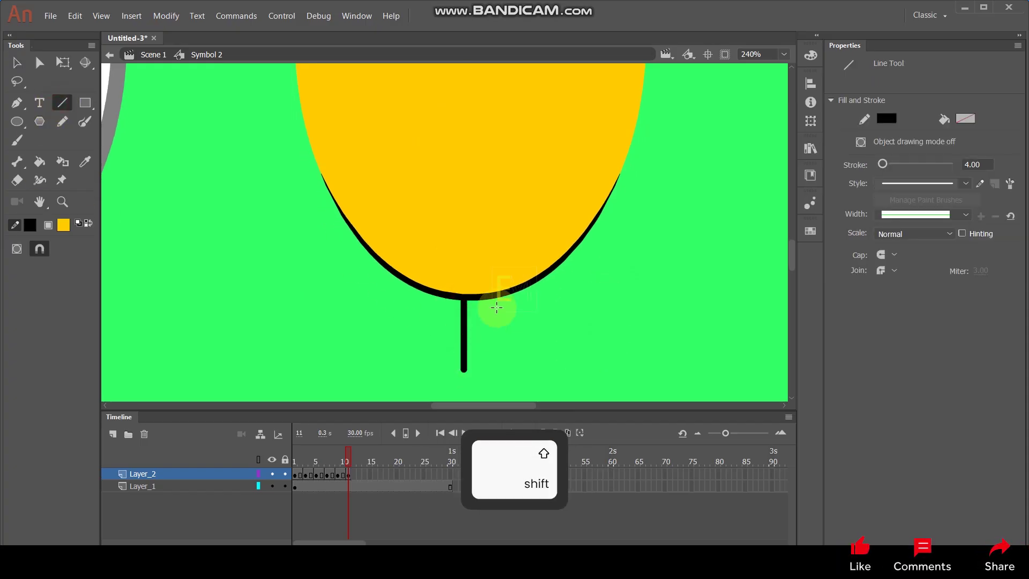
left_click_drag(497, 297, 519, 355)
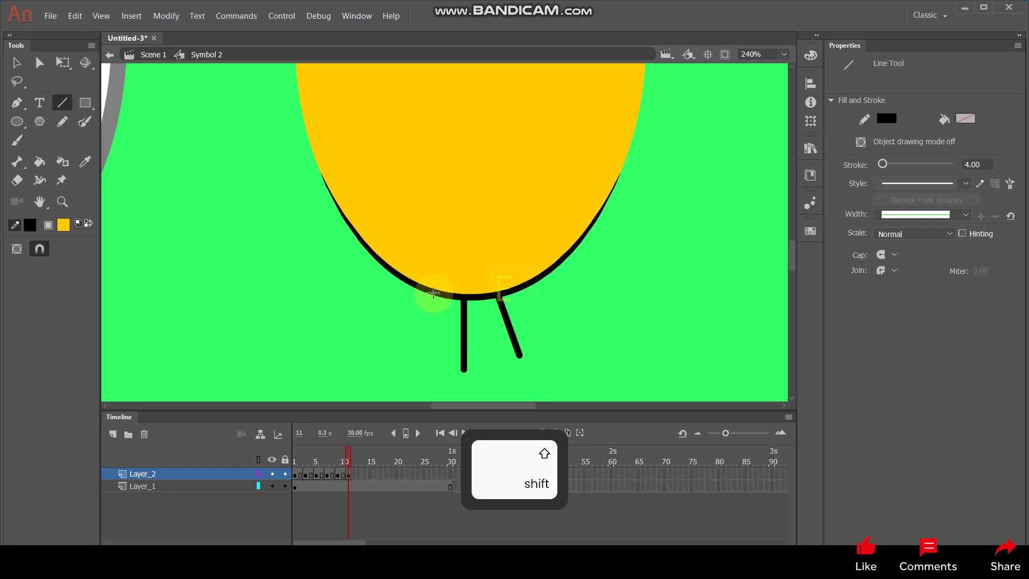
left_click_drag(432, 291, 401, 353)
scroll(409, 343, "down", 4)
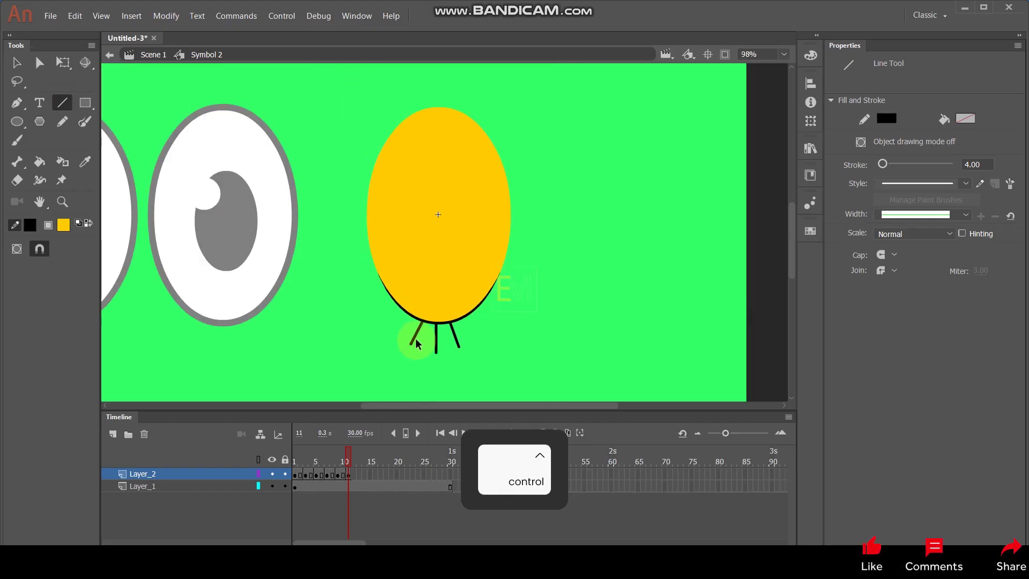
- Copy frames 1 to 11 of Layer_2 so that the duplicate starts at frame 15
left_click_drag(349, 475, 288, 476)
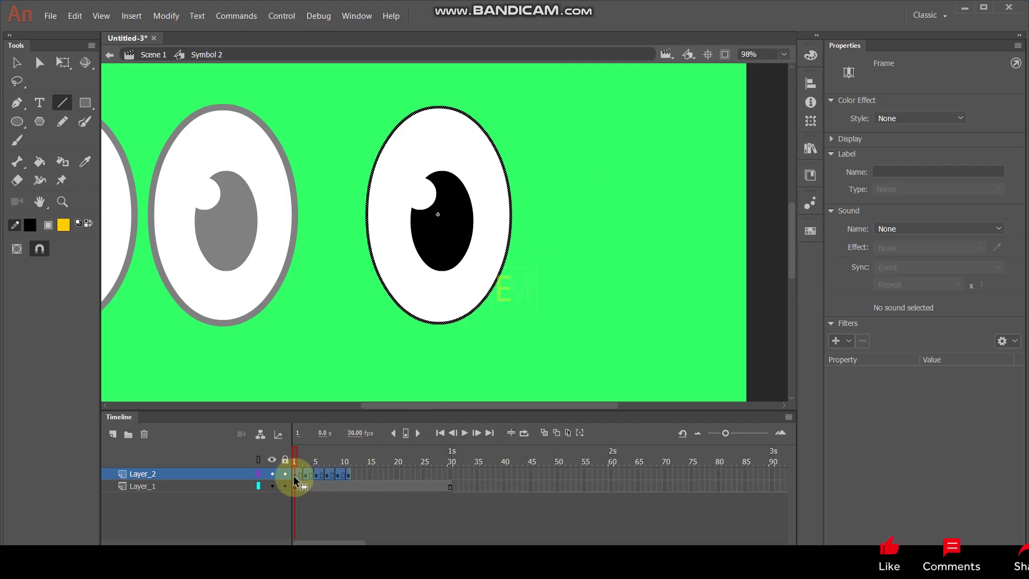
key("alt")
left_click_drag(294, 475, 368, 473)
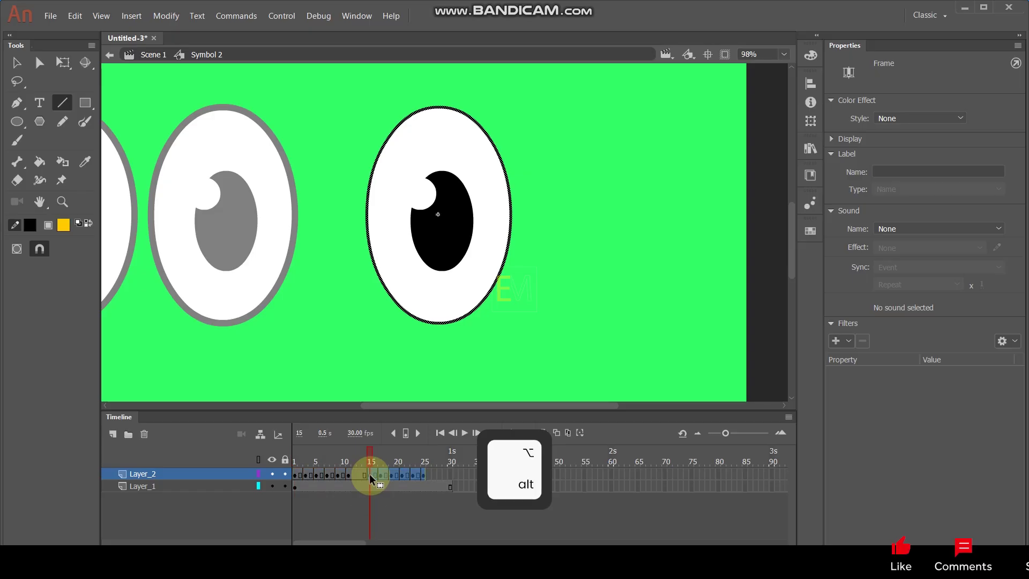
left_click(395, 509)
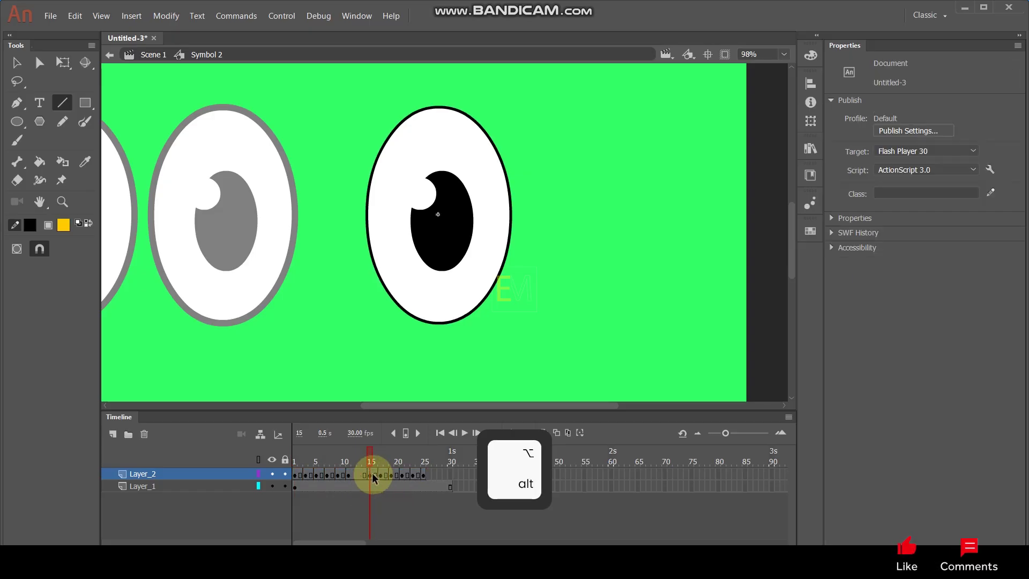
- Remove the in-between frame after each copied keyframe in Layer_2 so the duplicated blink occupies consecutive frames 15 to 20
left_click(377, 477)
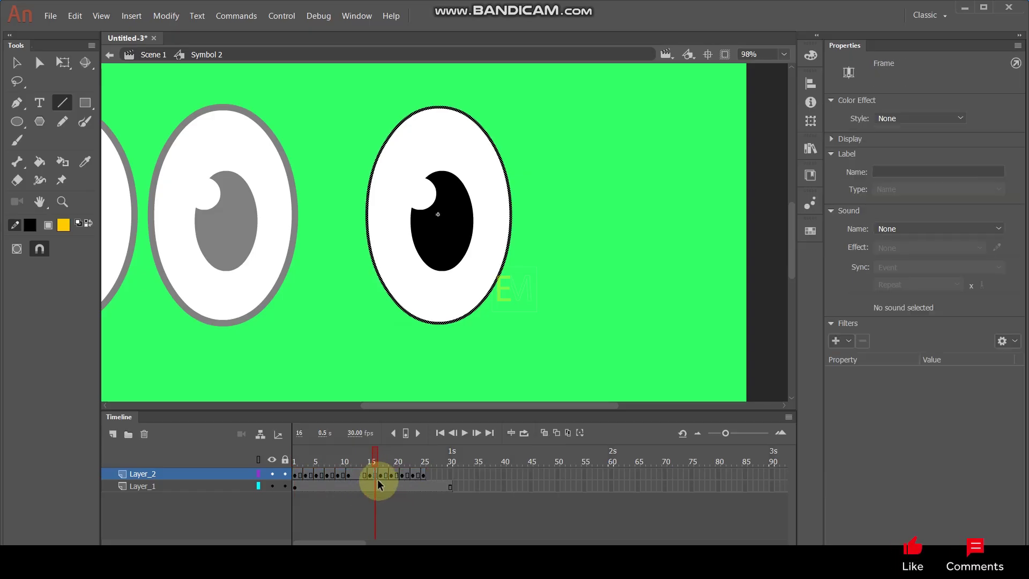
right_click(376, 473)
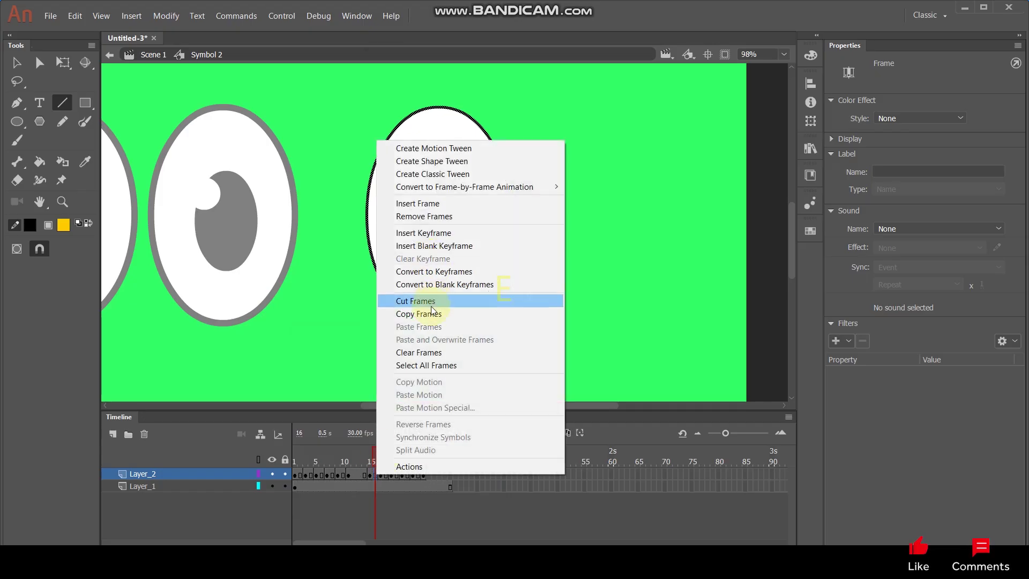
left_click(434, 217)
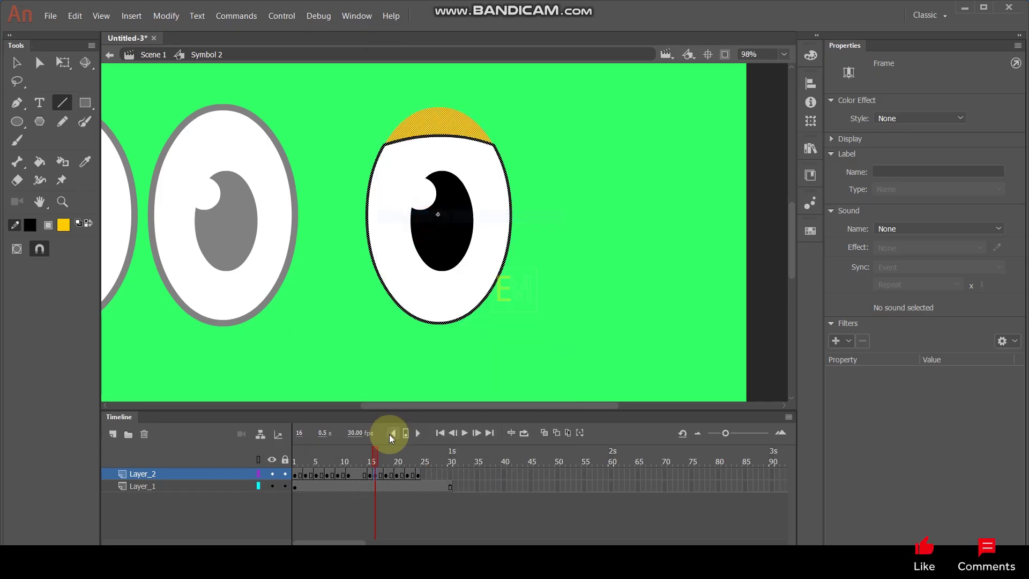
left_click(381, 475)
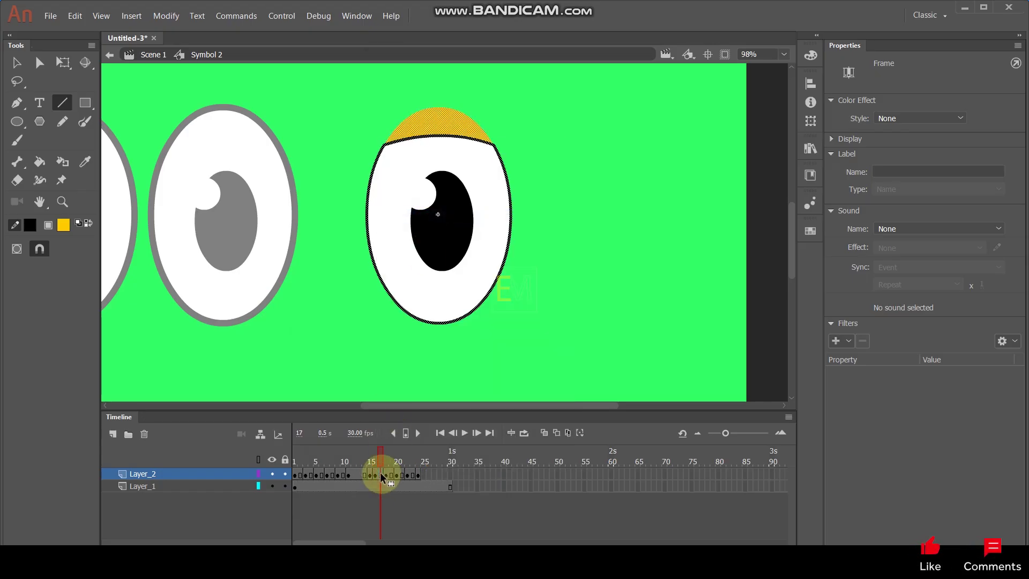
key("shift+F5")
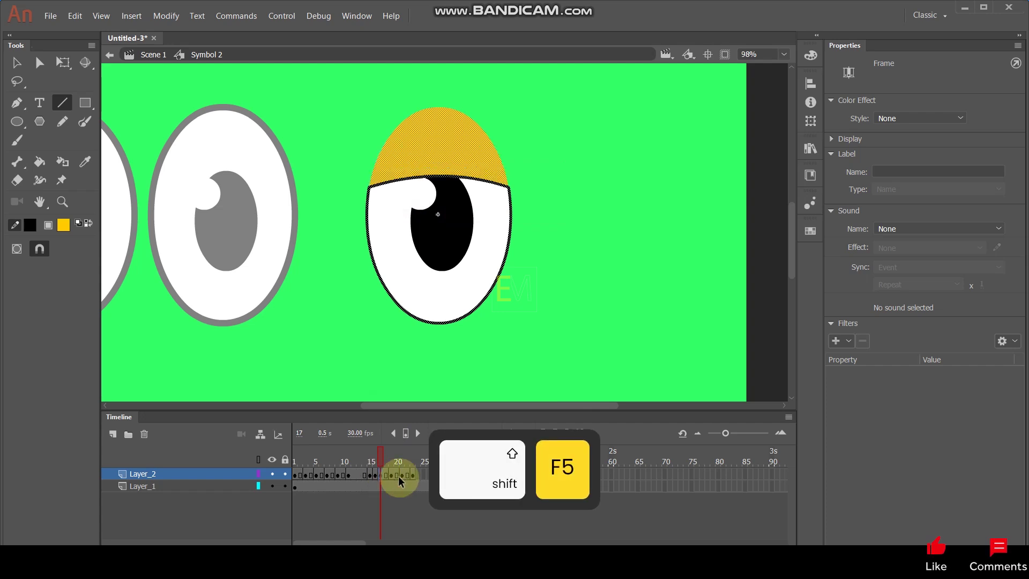
left_click(386, 475)
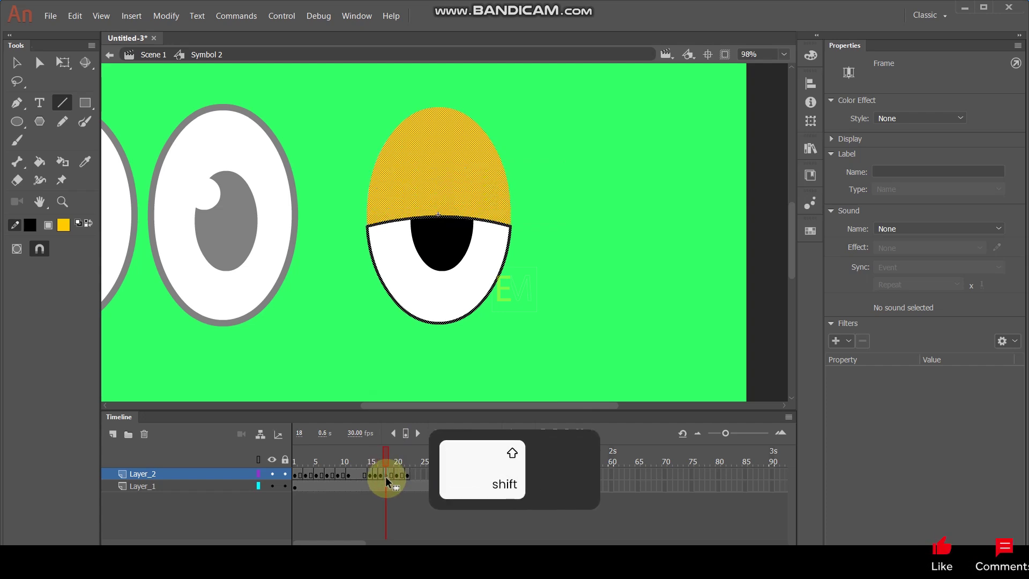
key("shift+F5")
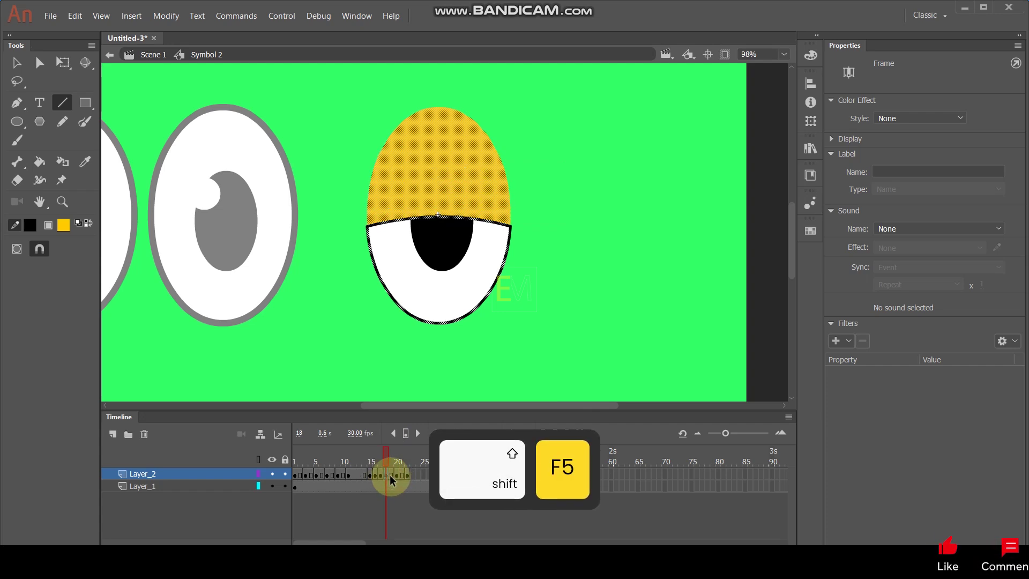
left_click(390, 475)
key("shift+F5")
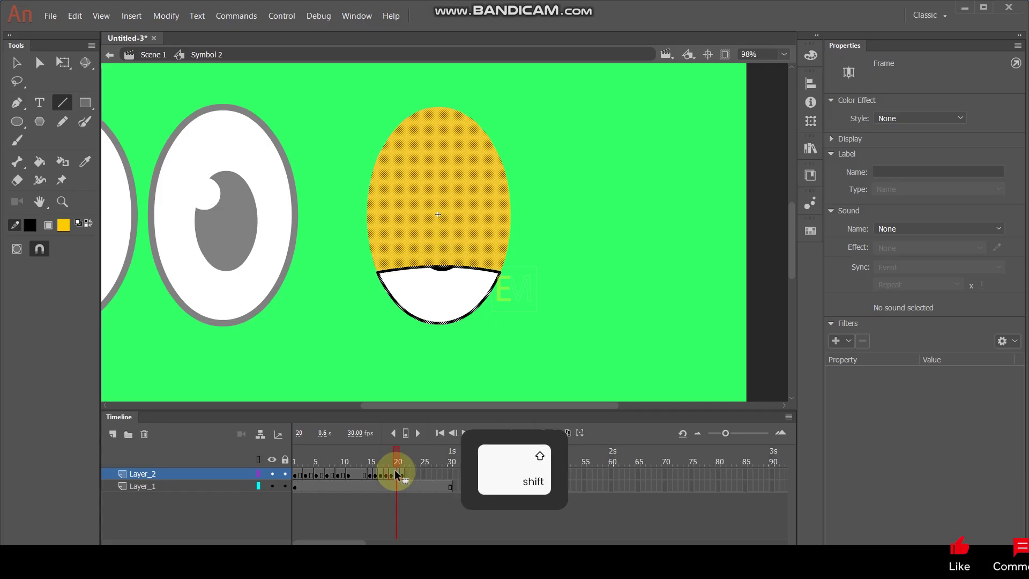
left_click(396, 475)
key("shift+F5")
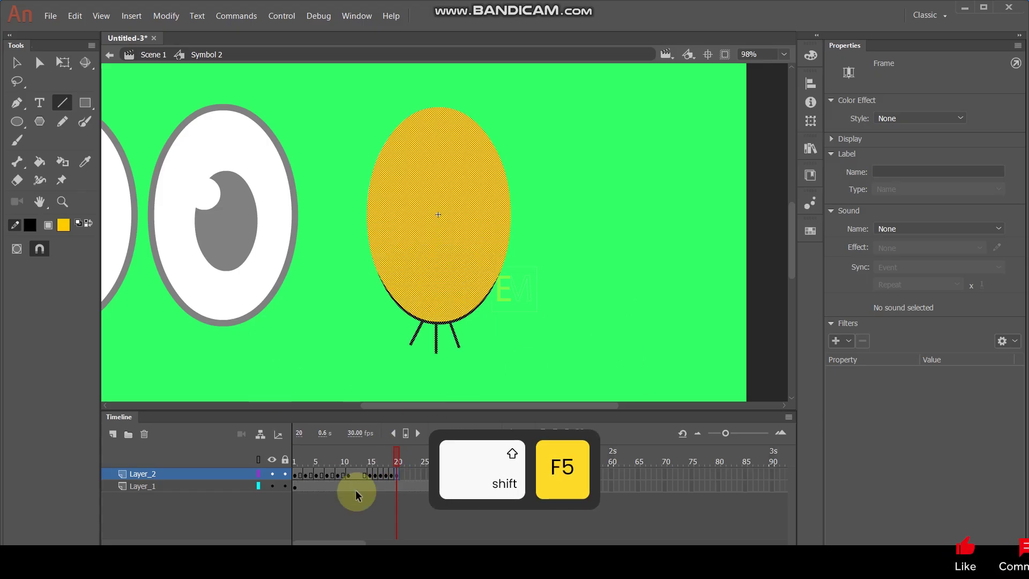
- Reverse frames 15 to 20 of Layer_2 so the duplicated blink runs from closed to open
left_click(403, 473)
left_click_drag(401, 475, 371, 475)
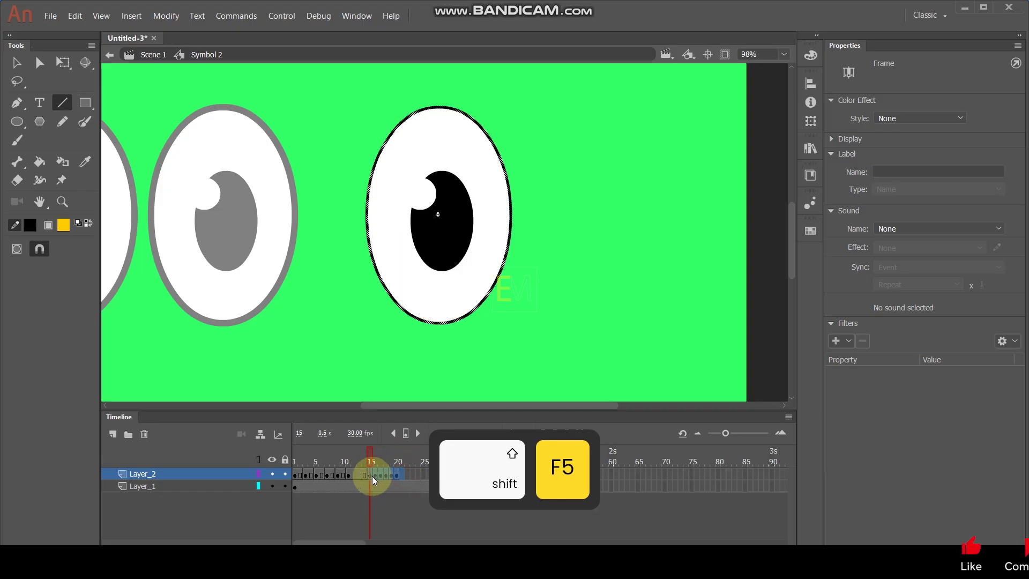
right_click(381, 473)
left_click(430, 435)
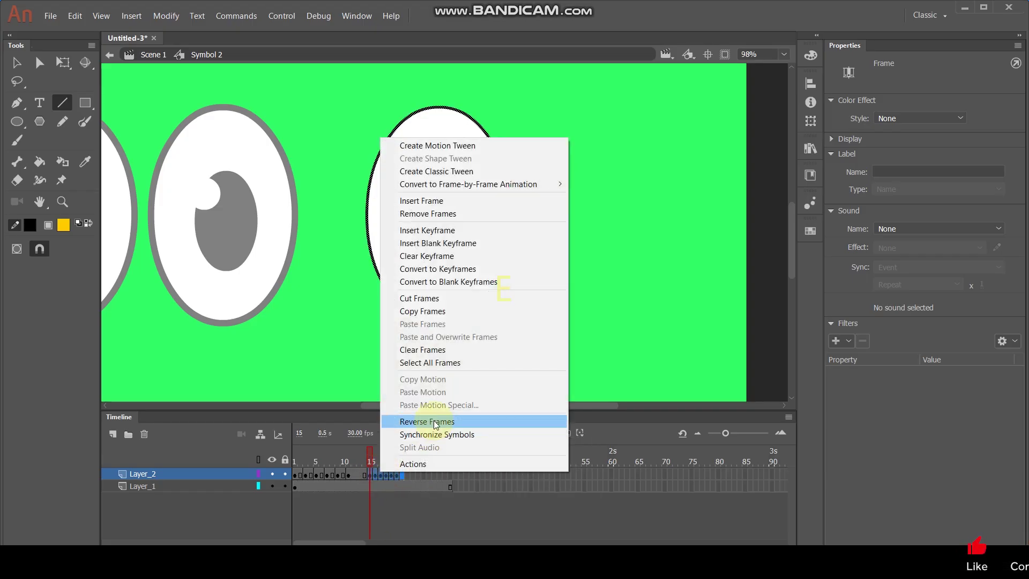
left_click(427, 513)
- Extend Layer_2 of the eye symbol to frame 30 and return to the main scene
left_click(452, 475)
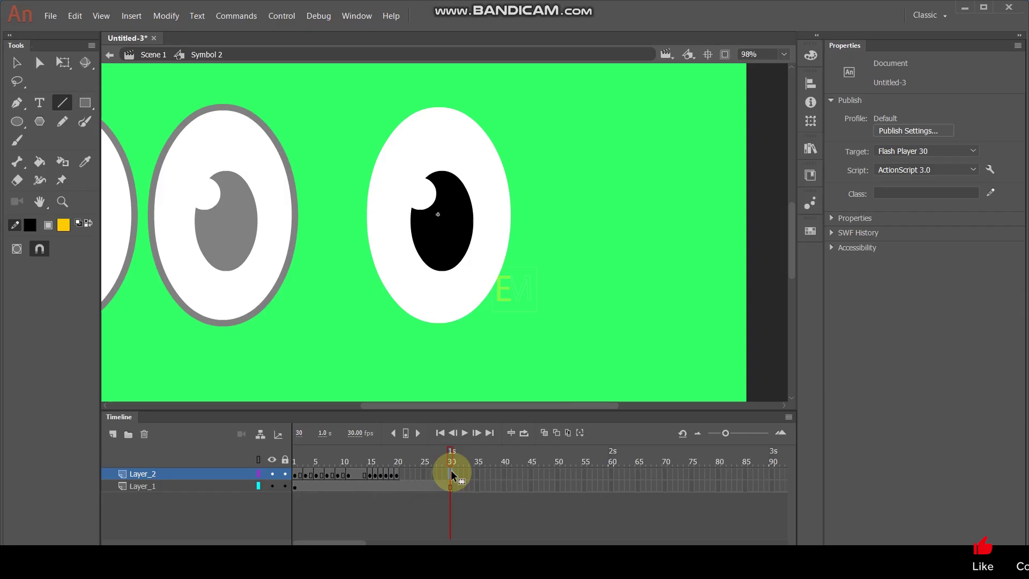
key("F5")
left_click(17, 63)
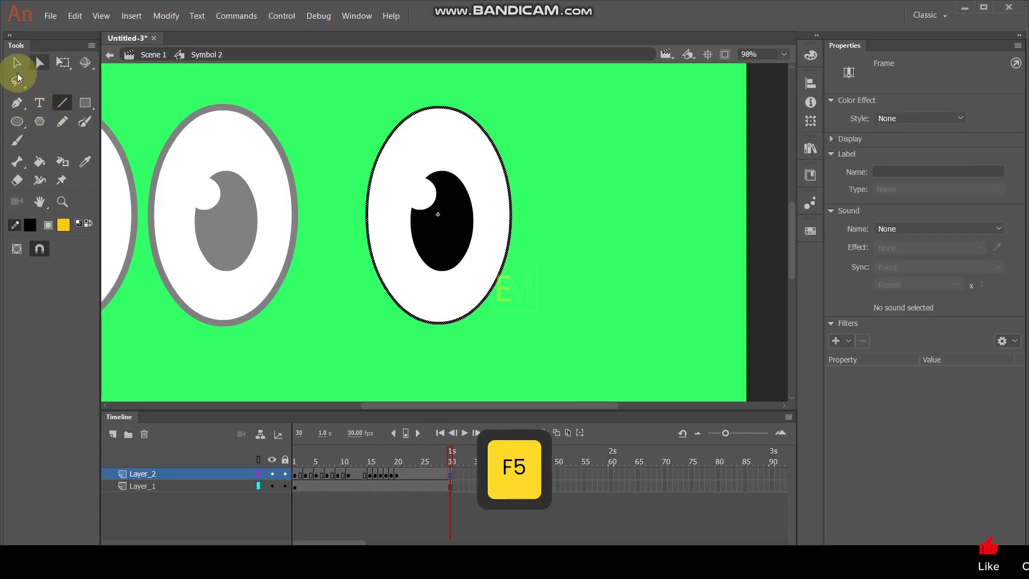
left_click(248, 73)
double_click(249, 105)
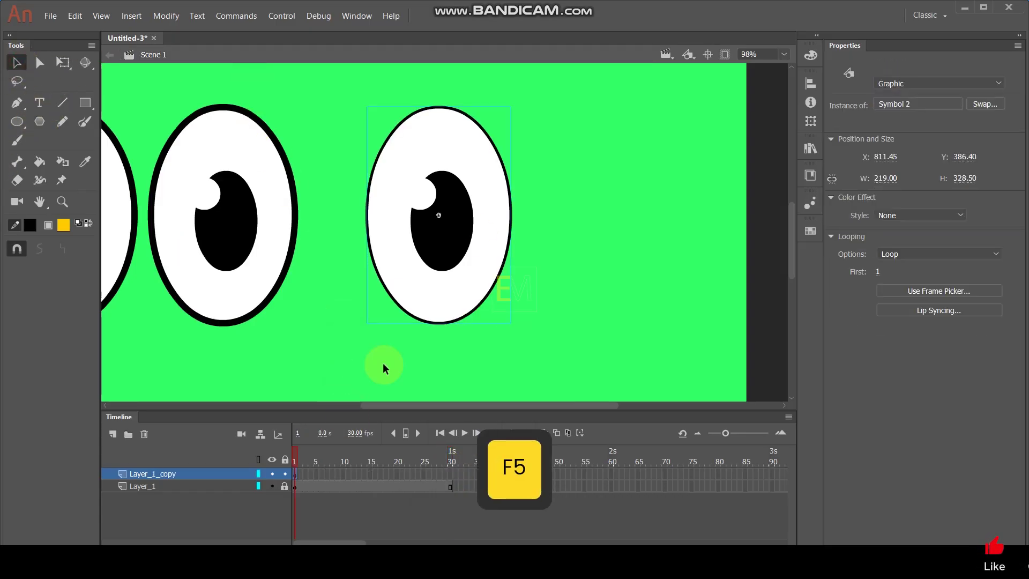
- Duplicate the thin-outlined eye to the right of the original and extend Layer_1_copy to frame 30
left_click_drag(432, 225, 591, 236)
left_click(450, 475, "alt")
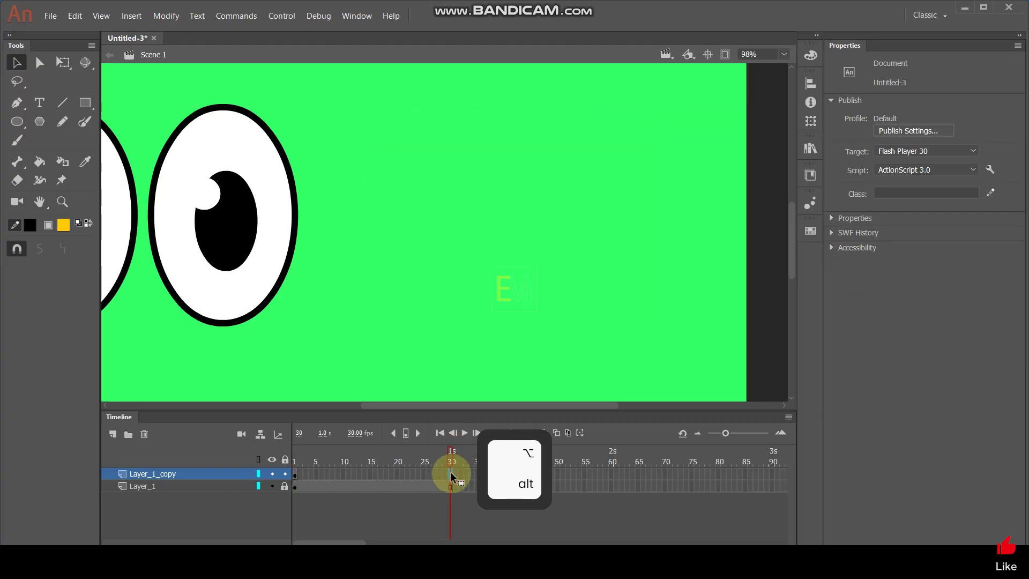
key("F5")
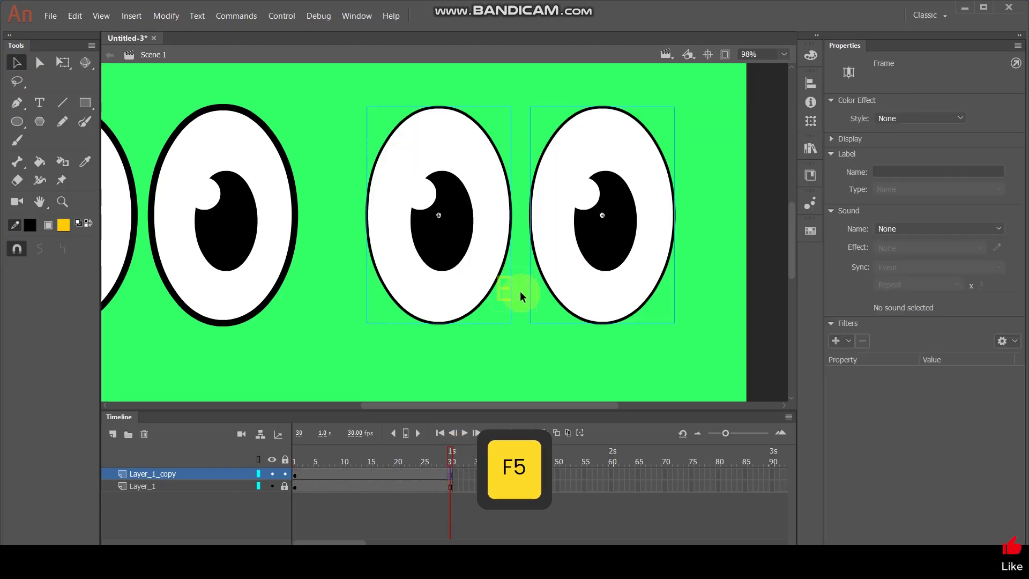
- Test the movie and maximize the preview to watch both pairs of eyes blink
left_click(470, 362)
key("ctrl+Return")
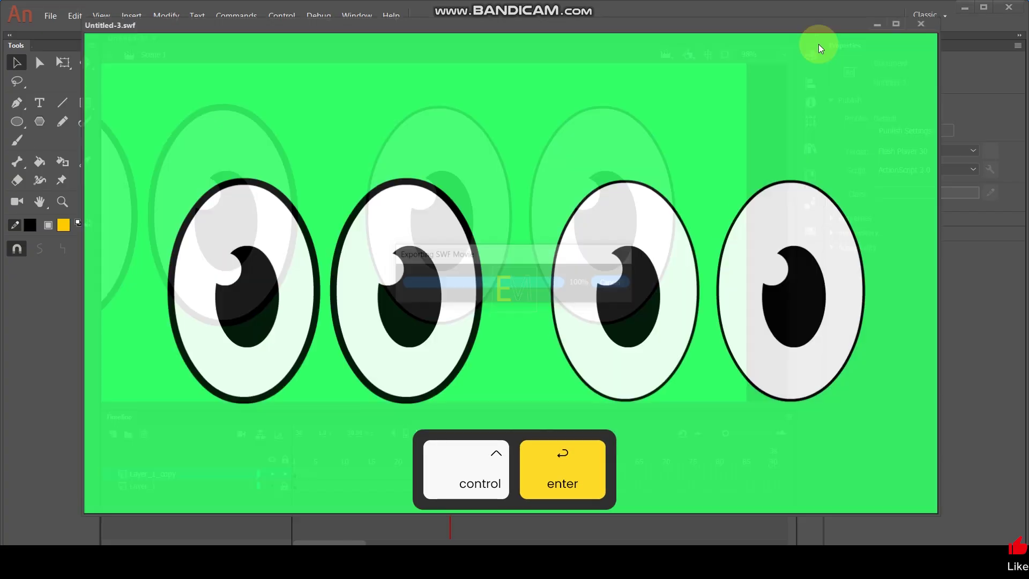
left_click(899, 24)
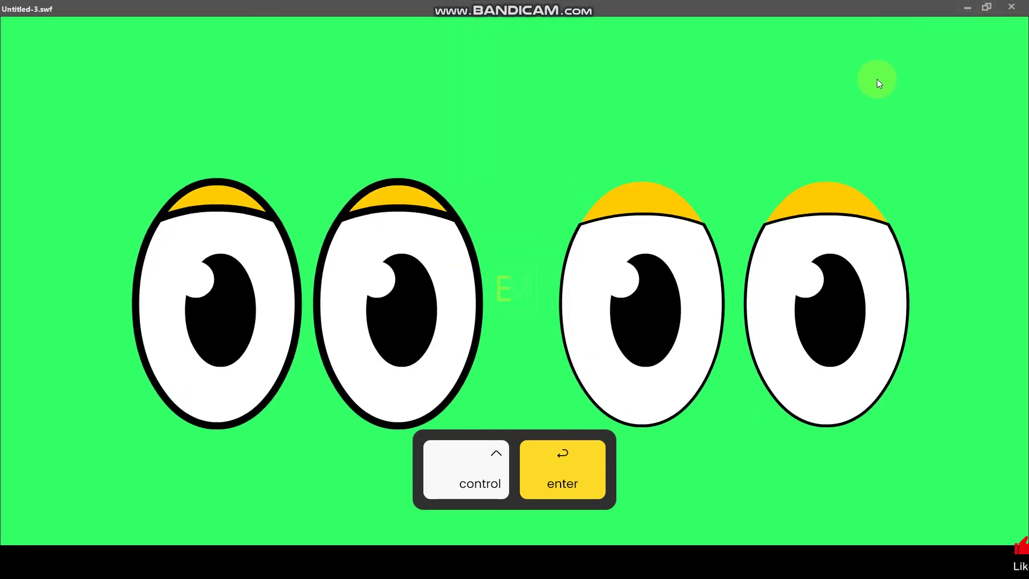